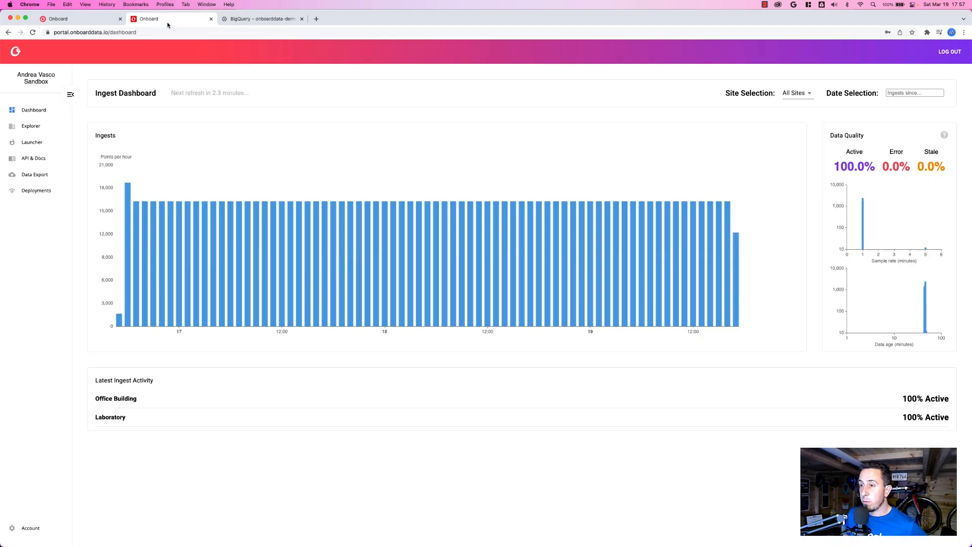
# Open the AHU 1 asset in the Explorer under the Office Building's air handling units.
pyautogui.click(49, 126)
pyautogui.click(696, 147)
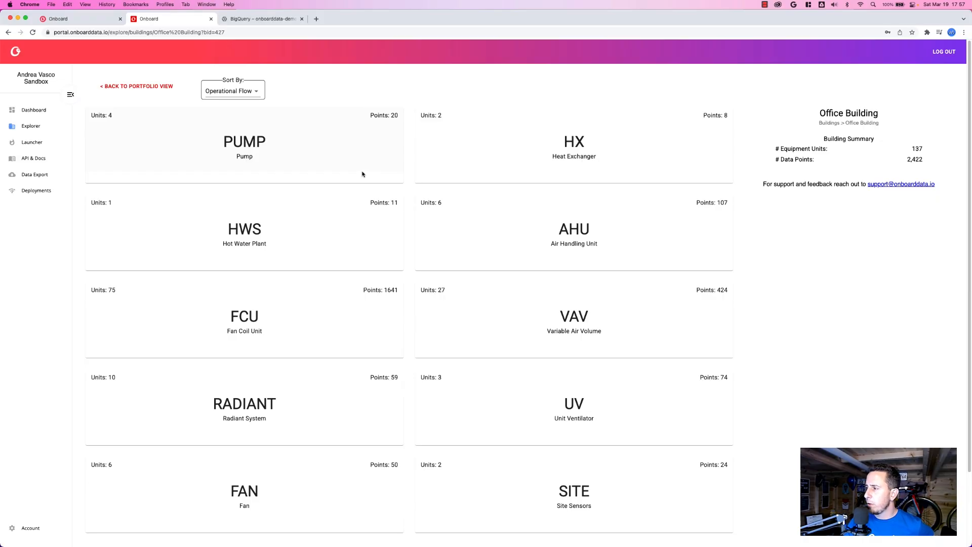
pyautogui.click(596, 235)
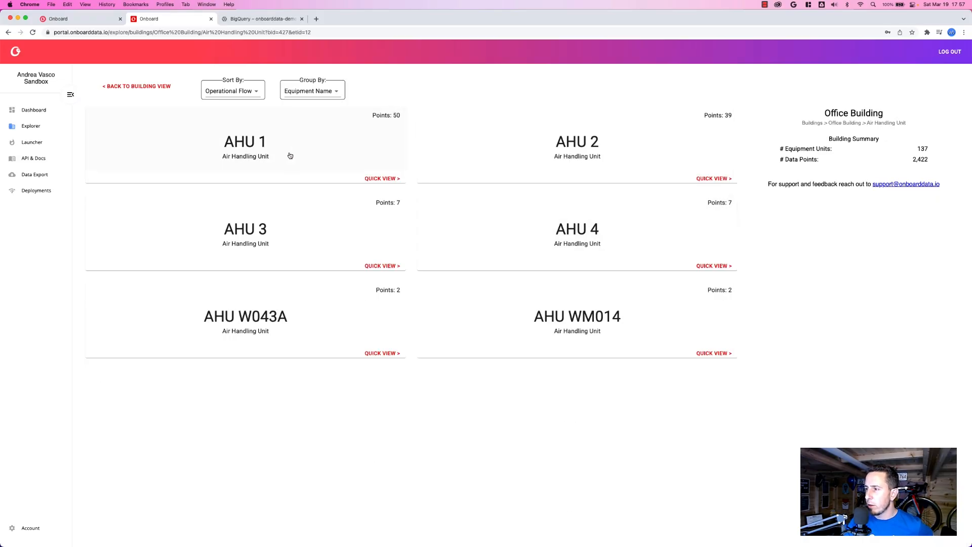
pyautogui.click(325, 149)
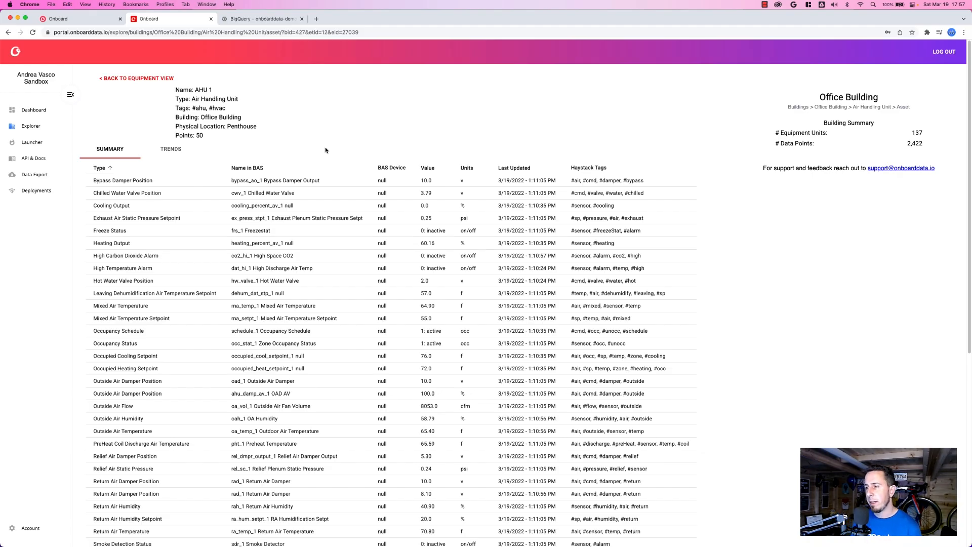
# Review AHU 1's data point summary and its sensor trend charts.
pyautogui.scroll(-3, 187, 264)
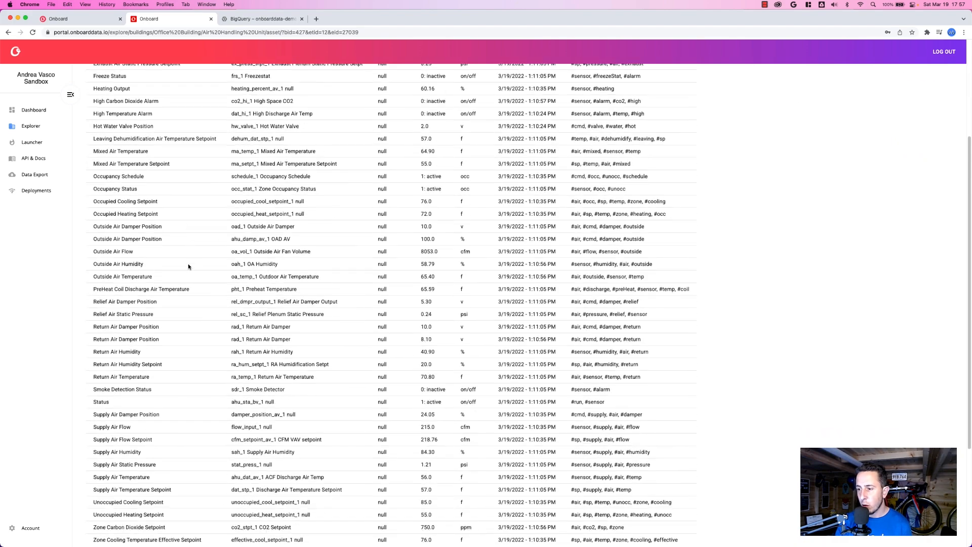
pyautogui.scroll(2, 187, 264)
pyautogui.scroll(2, 188, 263)
pyautogui.click(173, 156)
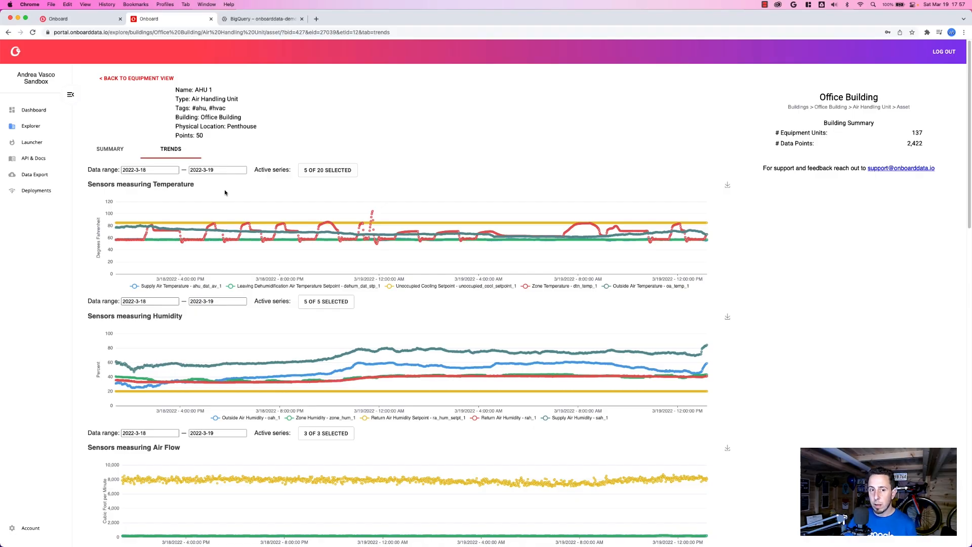
# Preview the query of the saved data export "The MostBeautiful Demo" and export its data as CSV.
pyautogui.click(35, 176)
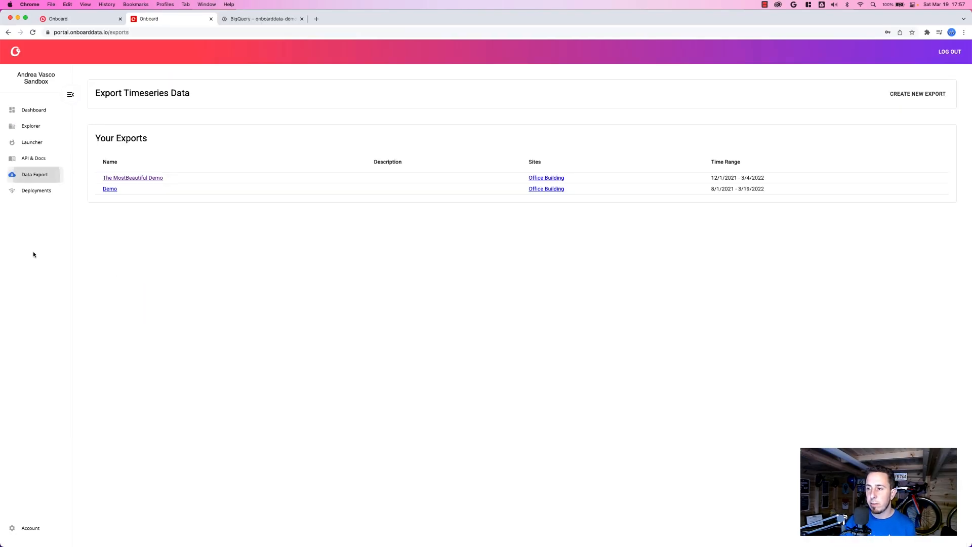
pyautogui.click(133, 180)
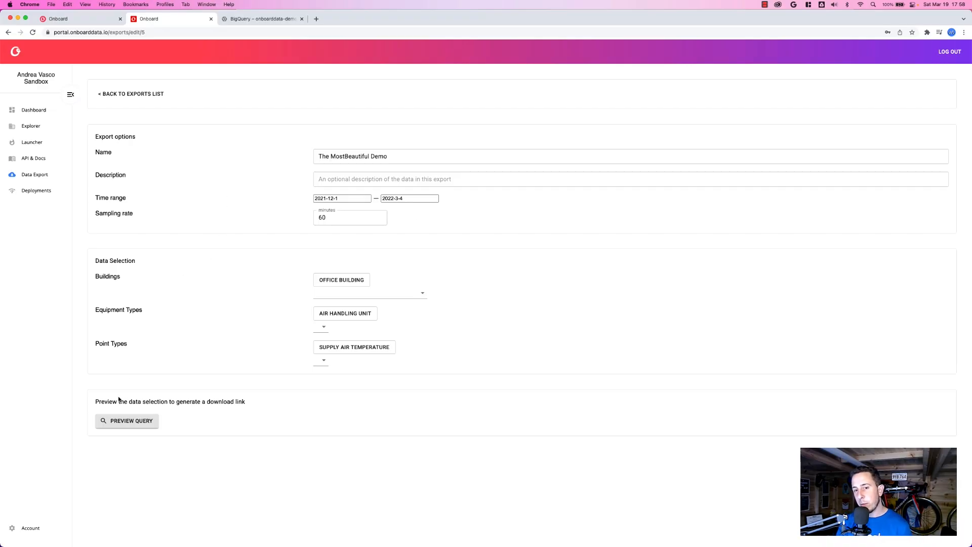
pyautogui.click(125, 423)
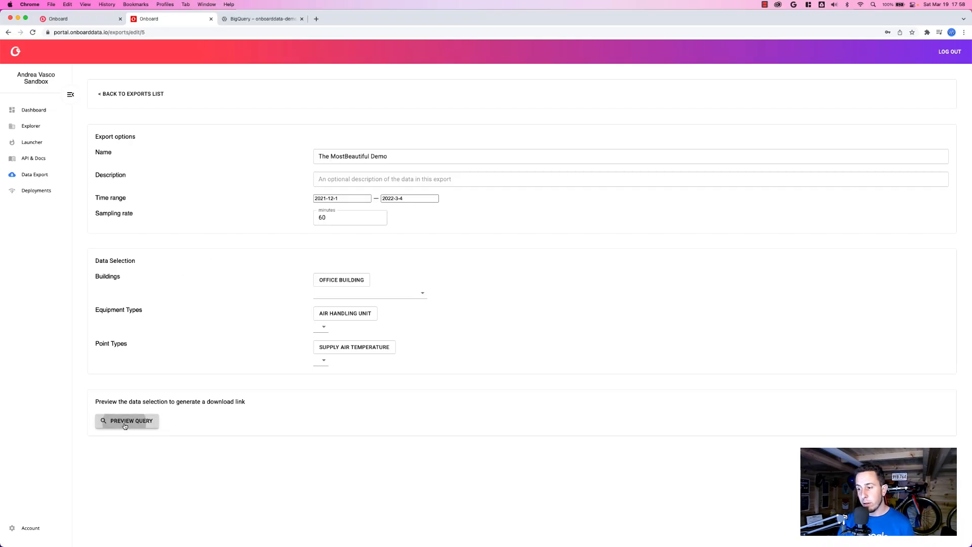
pyautogui.scroll(-1, 124, 422)
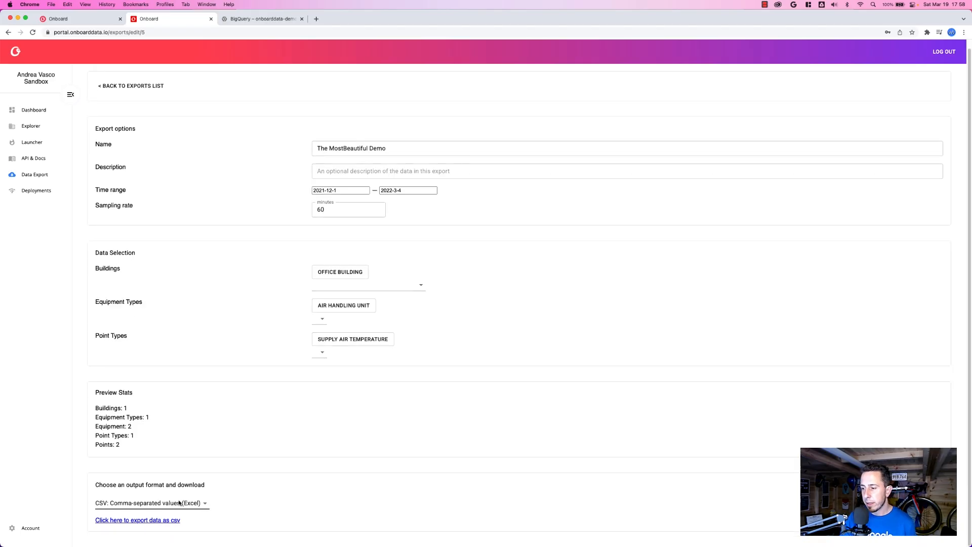
pyautogui.click(127, 521)
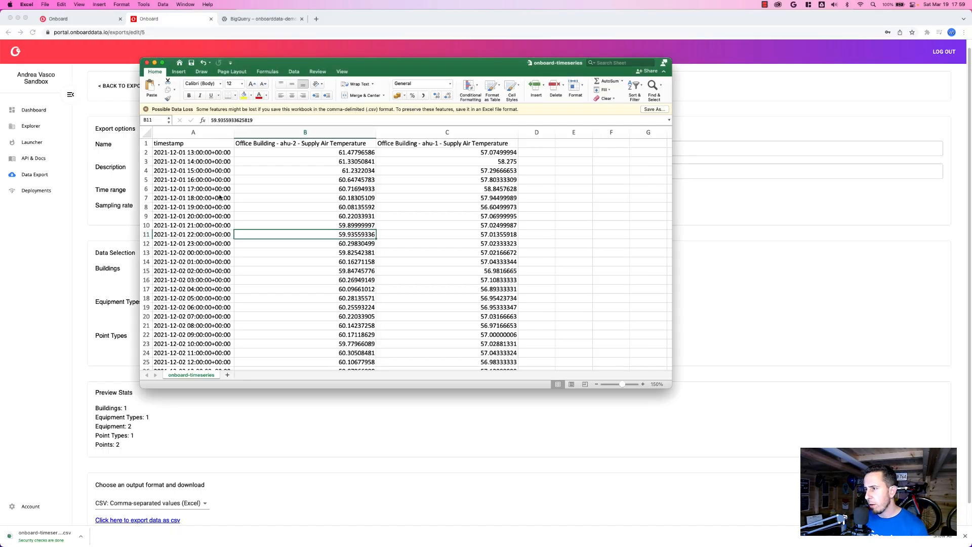
# Inspect the supply air temperature rows of the exported onboard-timeseries file in Excel, then return to the browser.
pyautogui.press('Up')
pyautogui.press('Up')
pyautogui.press('Up')
pyautogui.press('Up')
pyautogui.press('Up')
pyautogui.press('Up')
pyautogui.press('Up')
pyautogui.press('Up')
pyautogui.press('Up')
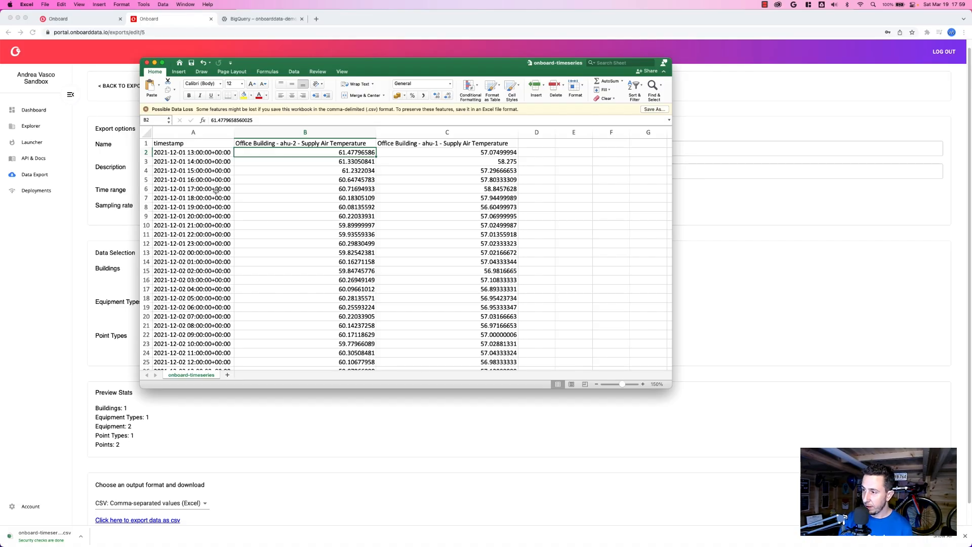
pyautogui.click(57, 358)
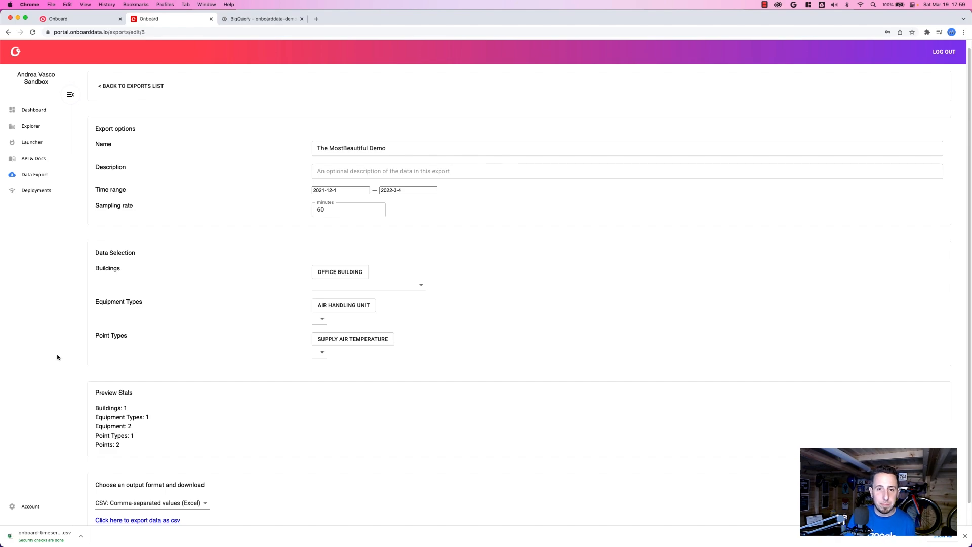
# Switch to BigQuery and create the dataset onboarddata in the onboarddata-demo project, located in us (multiple regions in United States).
pyautogui.click(257, 20)
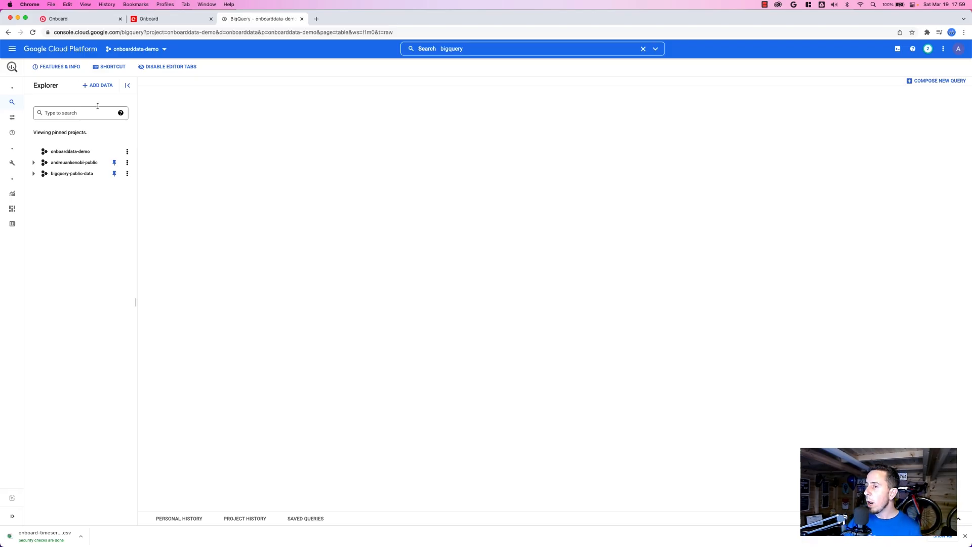
pyautogui.click(127, 153)
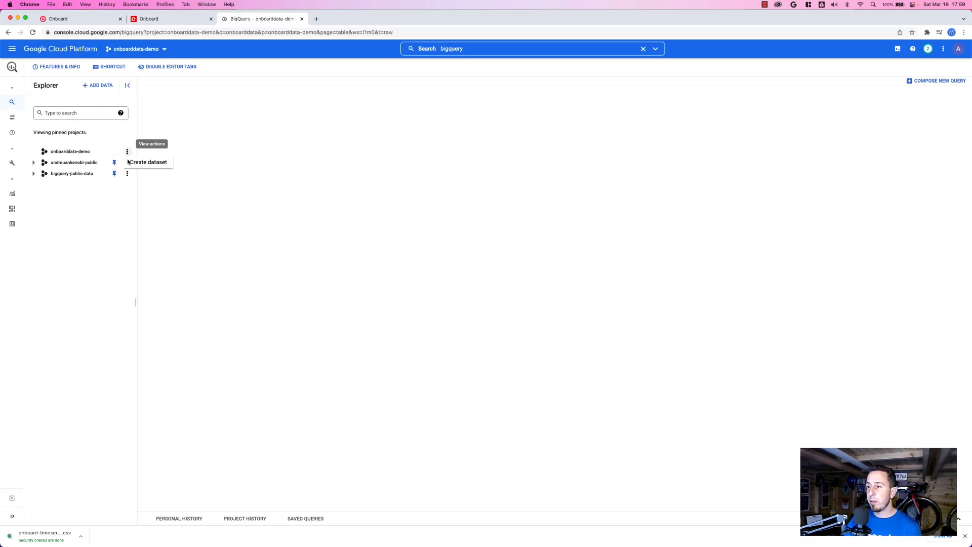
pyautogui.click(150, 162)
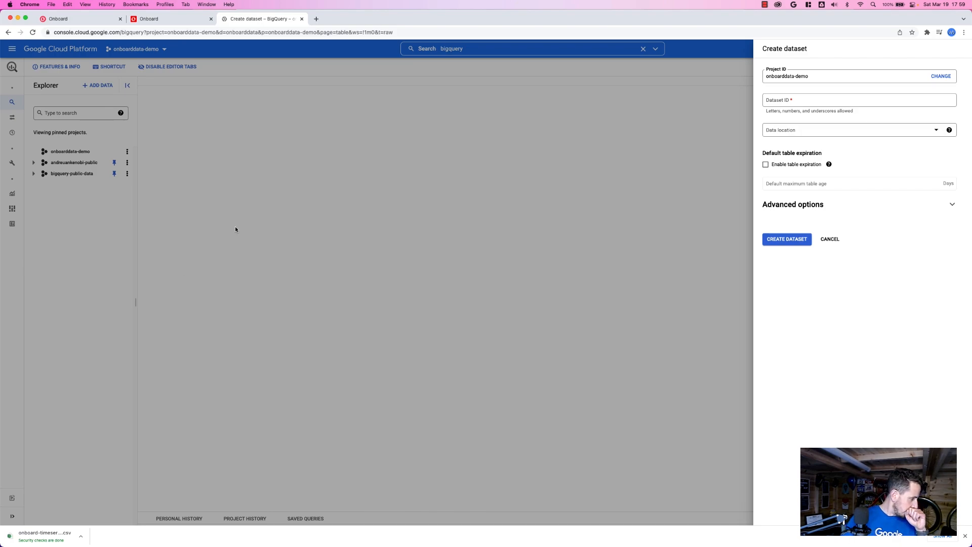
pyautogui.click(767, 99)
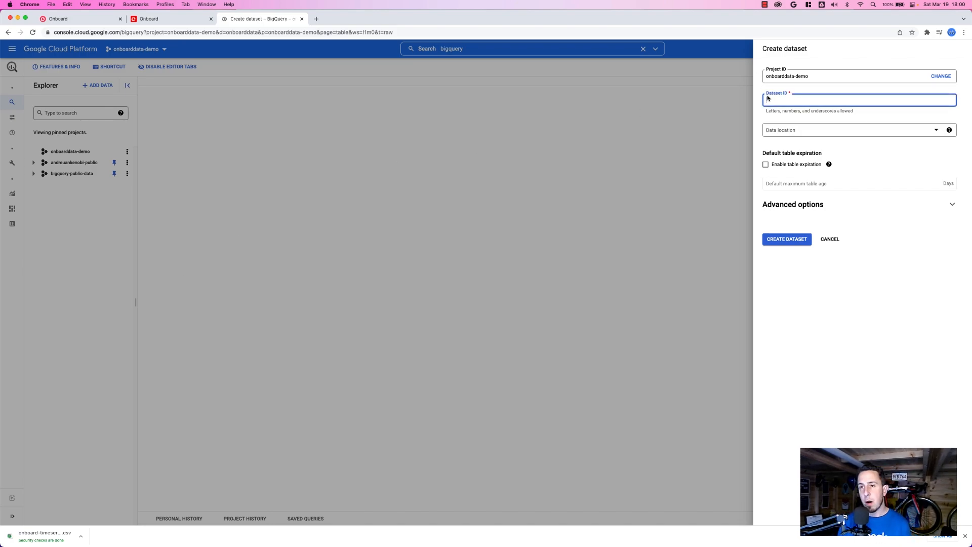
pyautogui.write('on')
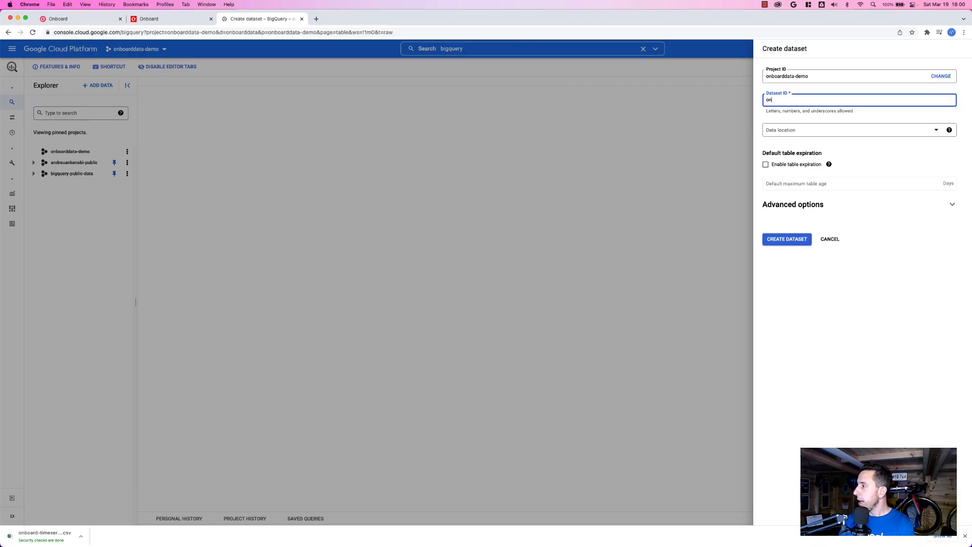
pyautogui.write('boarddata')
pyautogui.press('Tab')
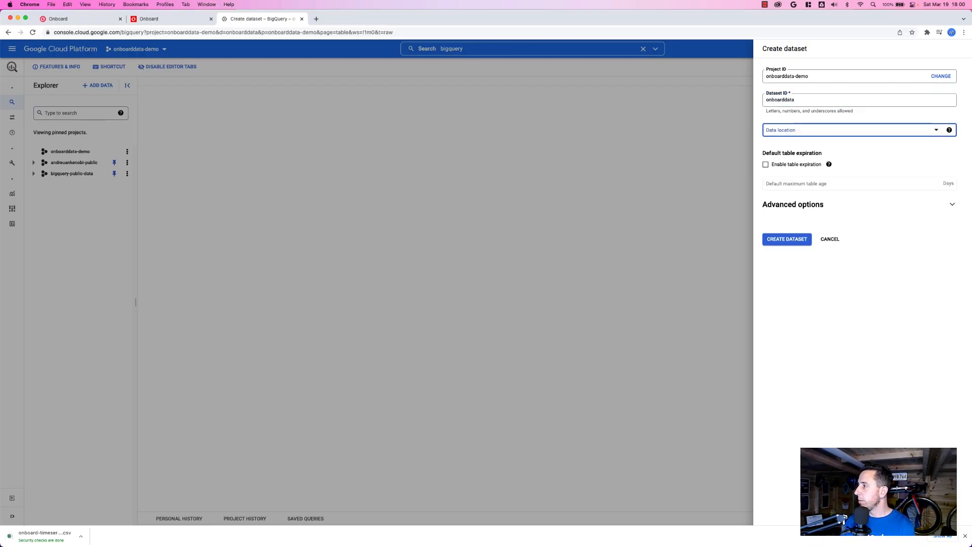
pyautogui.click(821, 131)
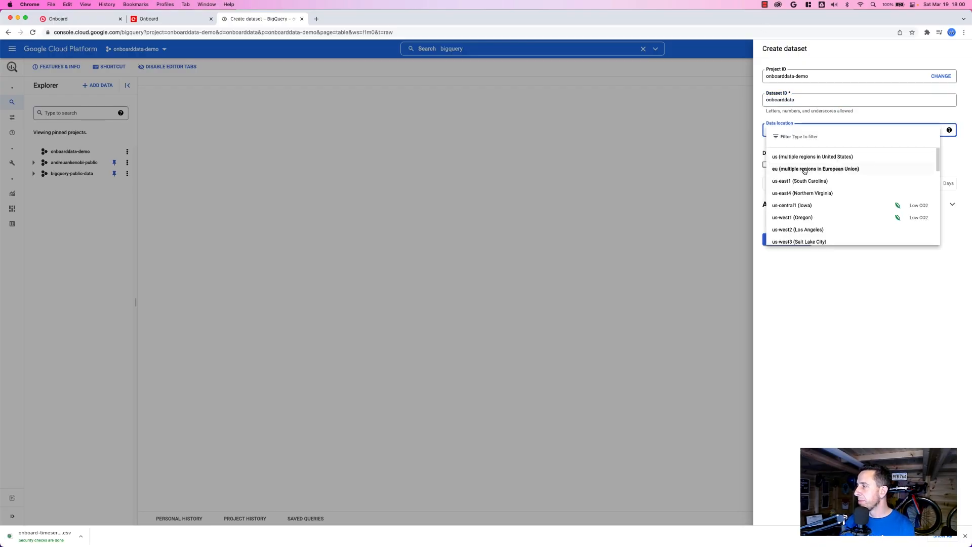
pyautogui.click(819, 160)
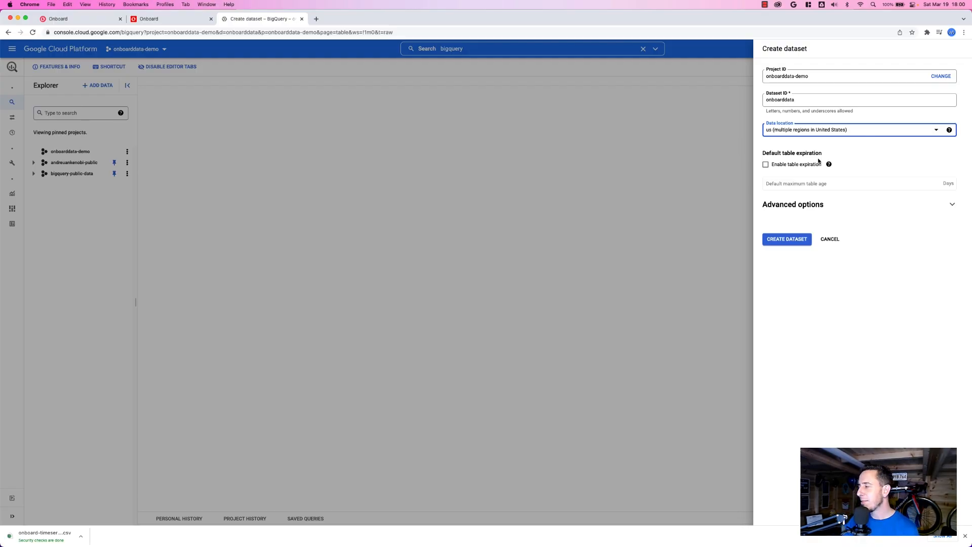
pyautogui.click(776, 242)
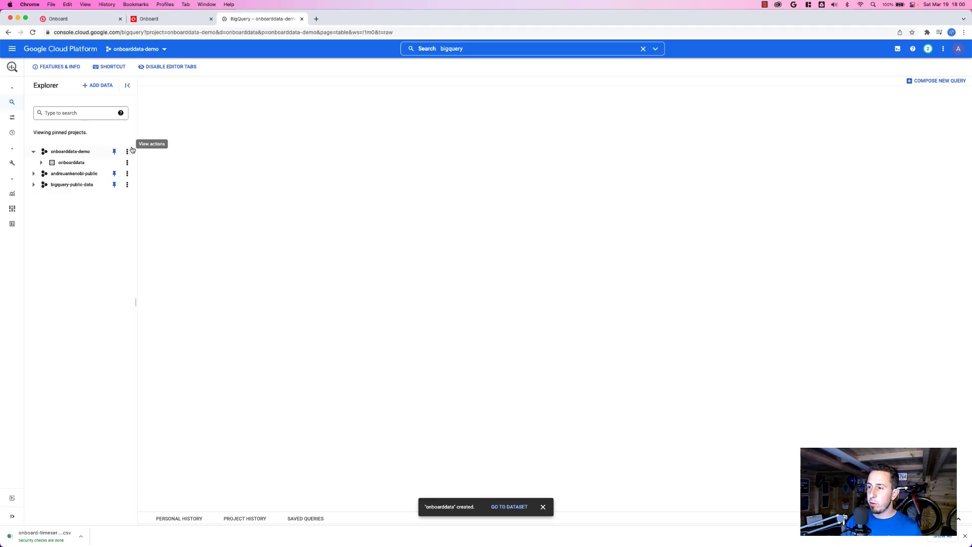
# Start a new table in the onboarddata dataset with the uploaded file onboard-timeseries.csv as its source.
pyautogui.click(127, 163)
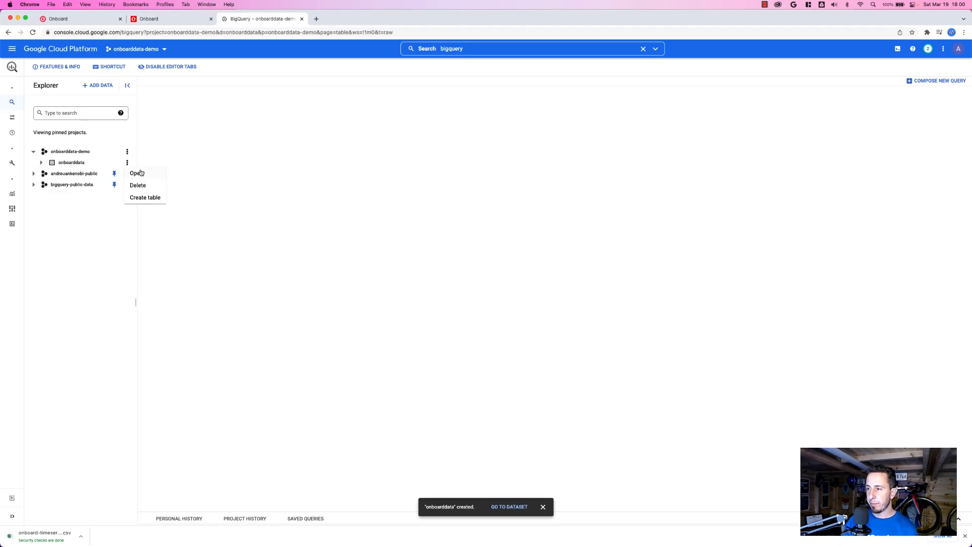
pyautogui.click(150, 198)
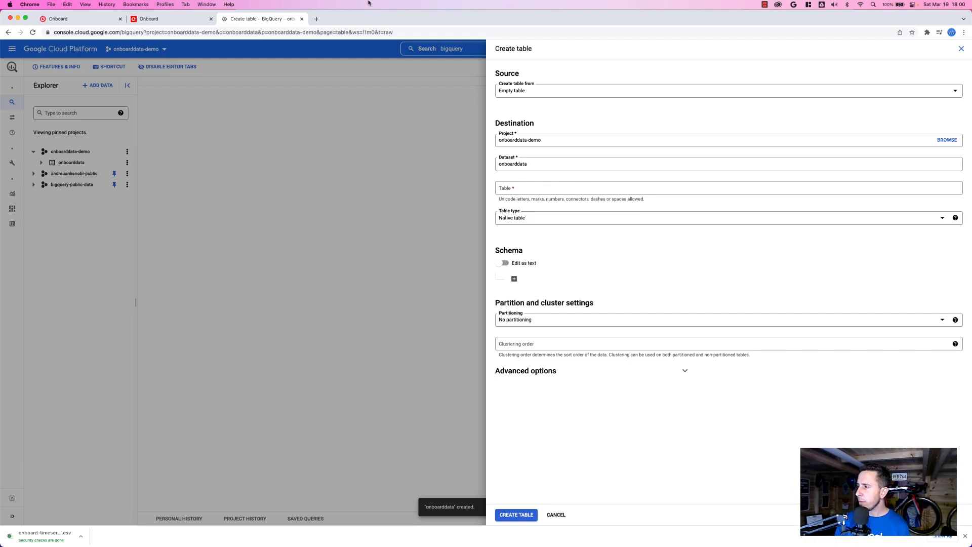
pyautogui.click(596, 91)
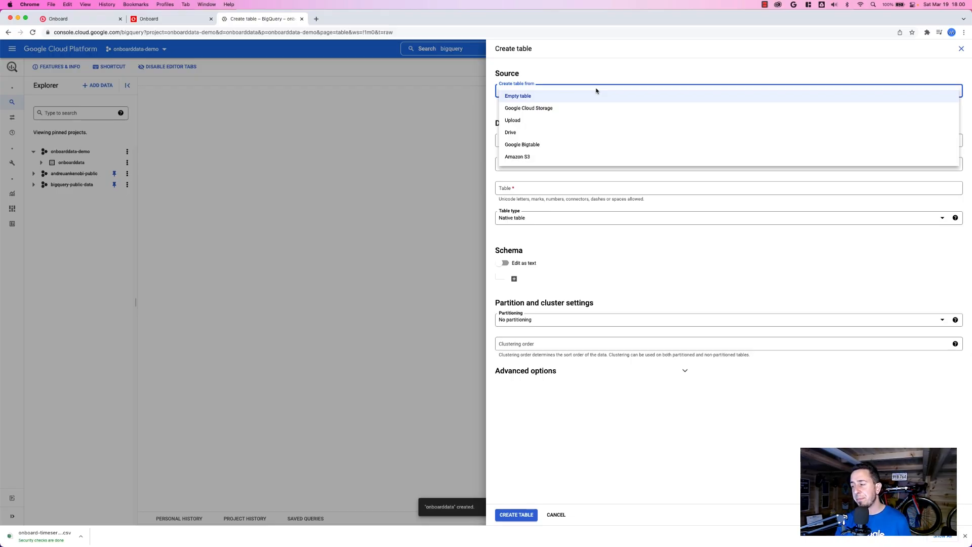
pyautogui.click(543, 124)
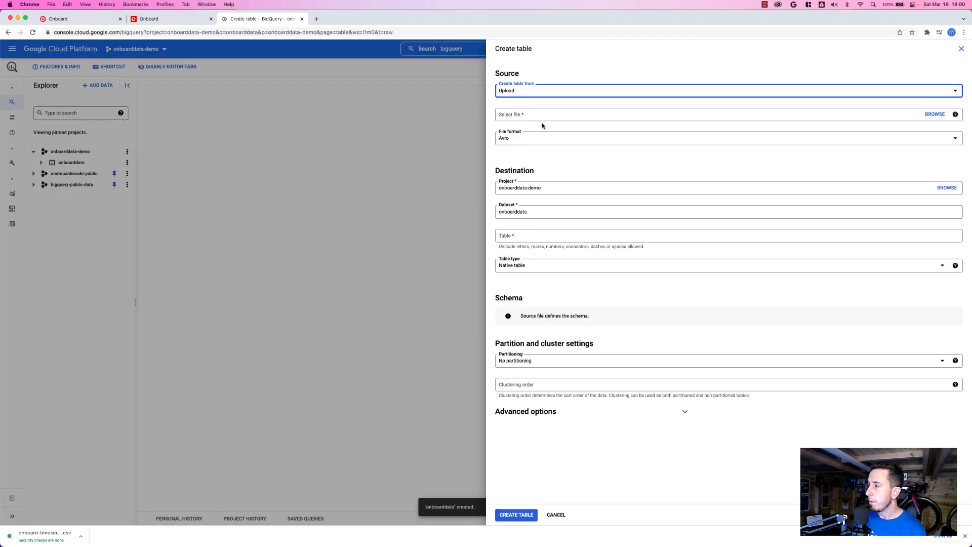
pyautogui.click(933, 114)
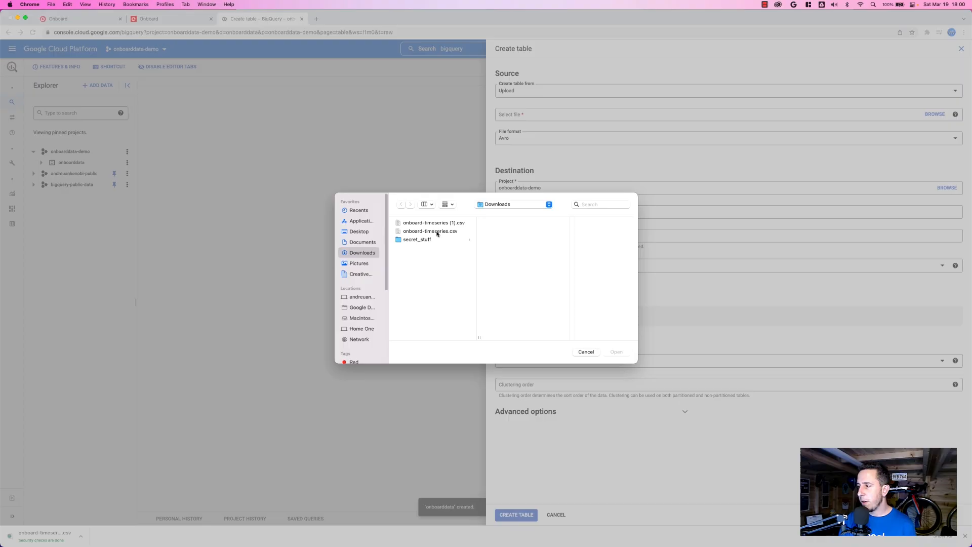
pyautogui.doubleClick(437, 232)
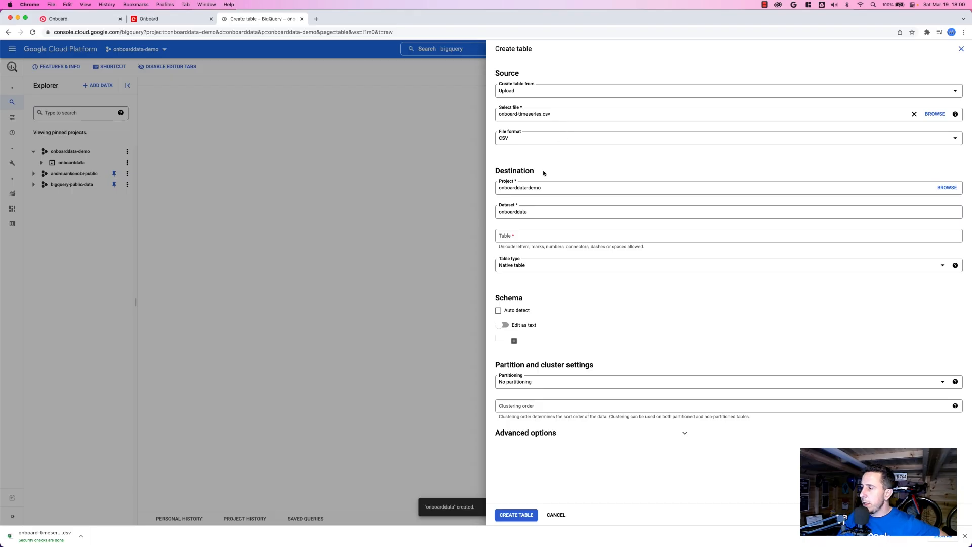
# Name the table raw, enable schema auto-detection and create the table.
pyautogui.click(514, 241)
pyautogui.write('raw')
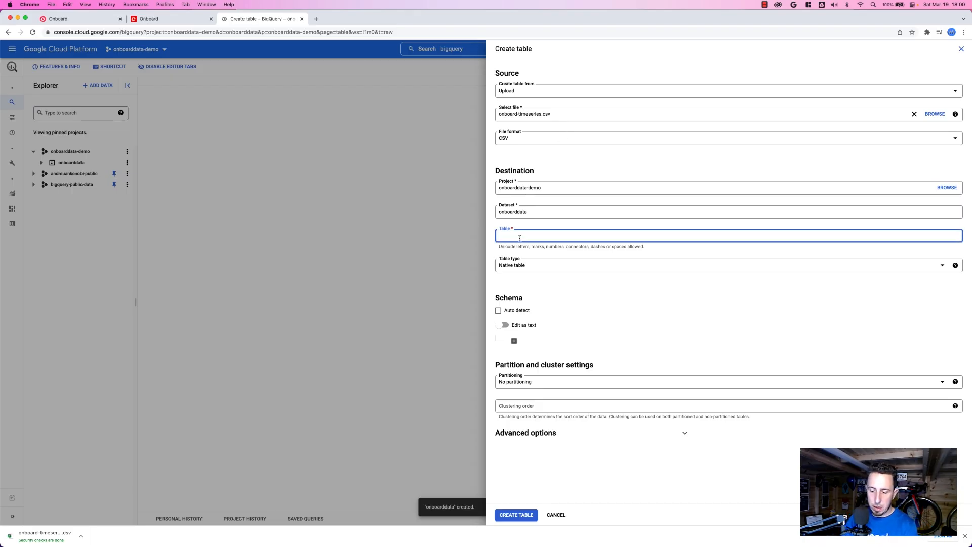
pyautogui.press('Tab')
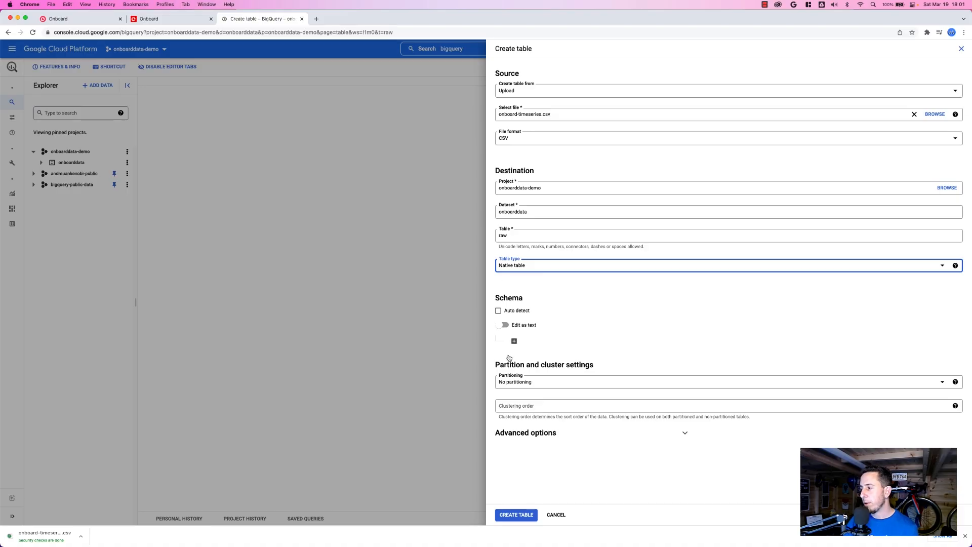
pyautogui.click(517, 317)
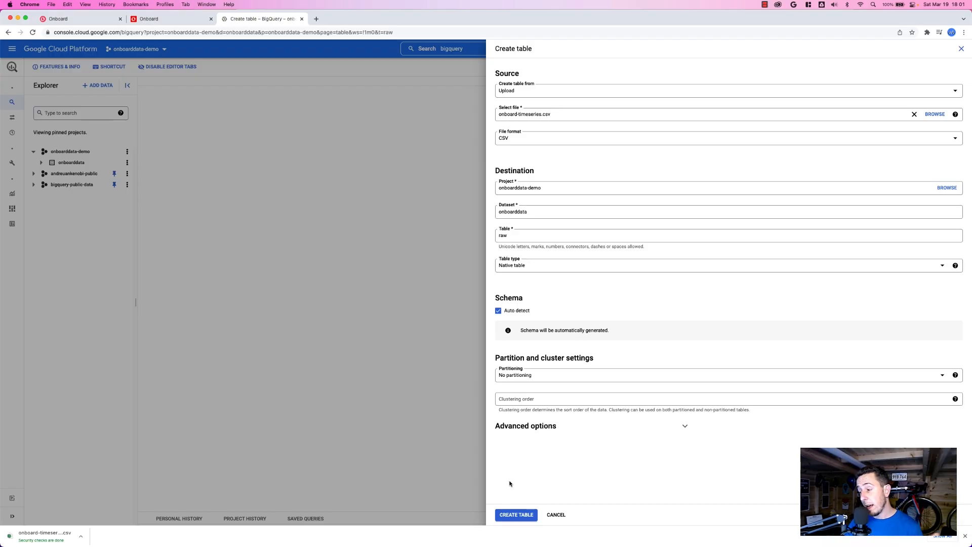
pyautogui.click(517, 518)
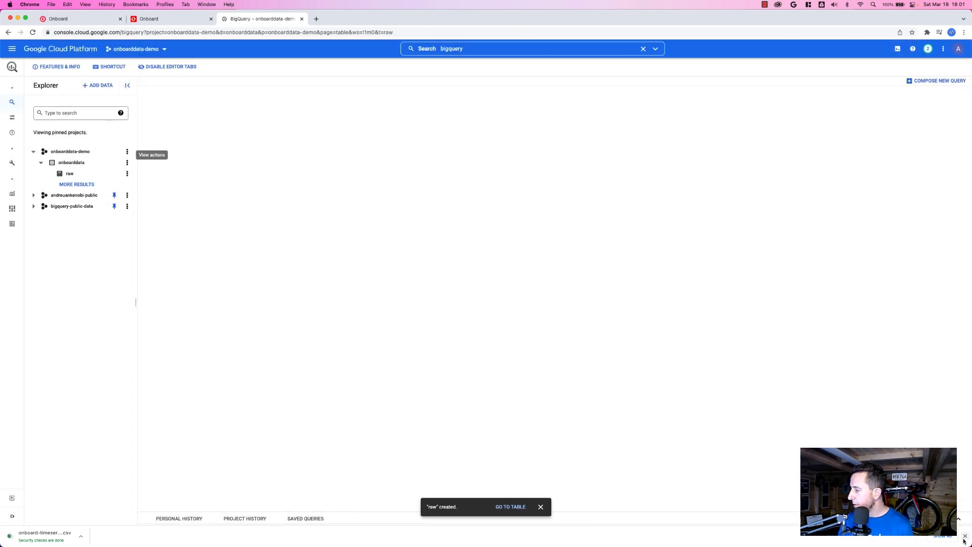
# Open the raw table and review its schema, details and data preview.
pyautogui.click(127, 173)
pyautogui.click(132, 185)
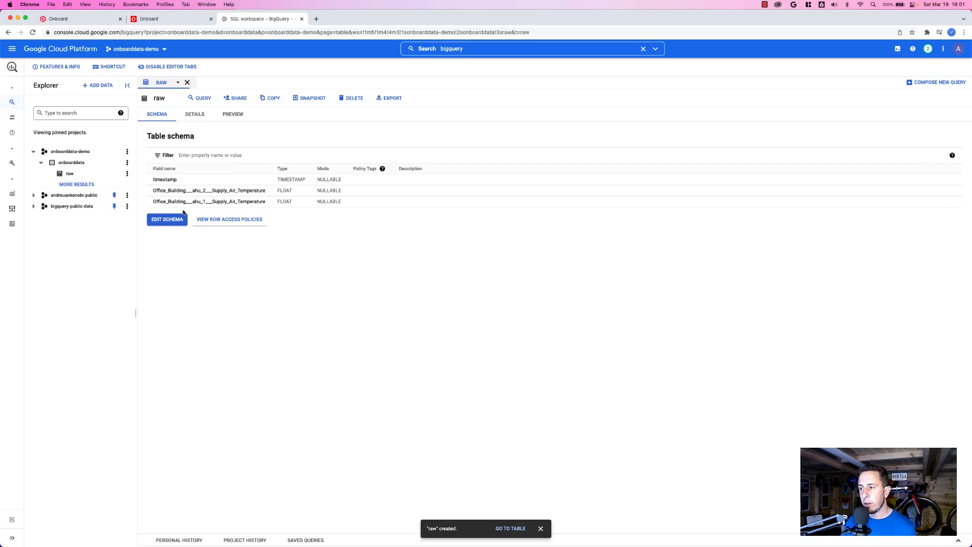
pyautogui.click(195, 115)
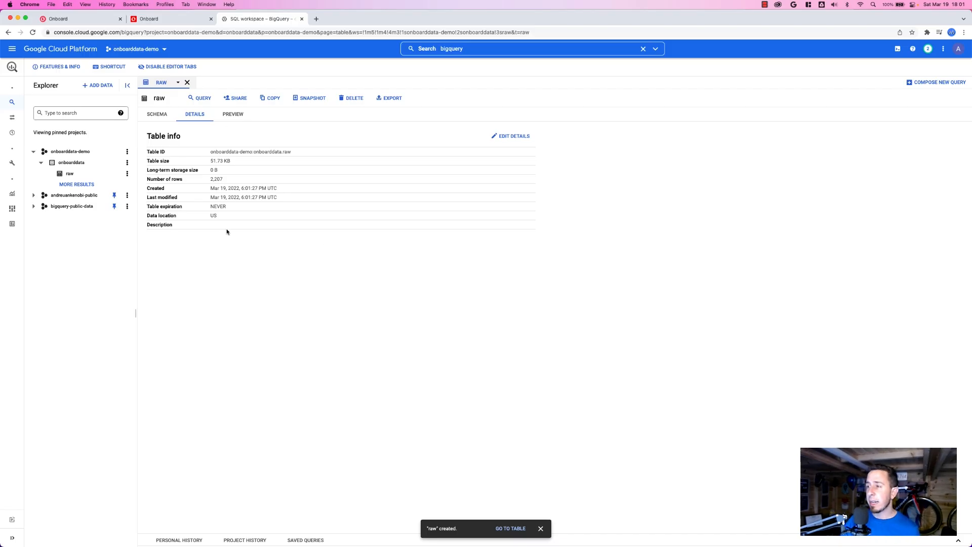
pyautogui.click(227, 114)
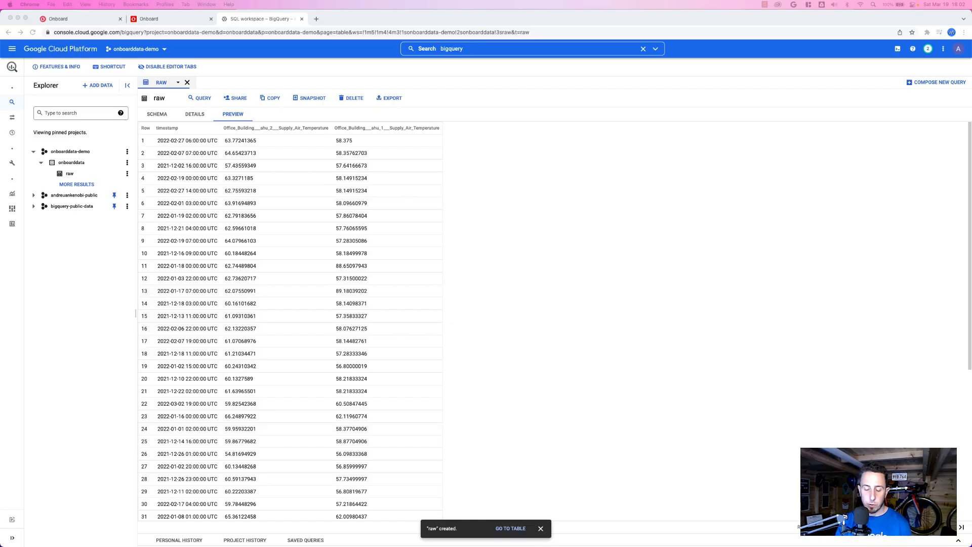
pyautogui.click(211, 98)
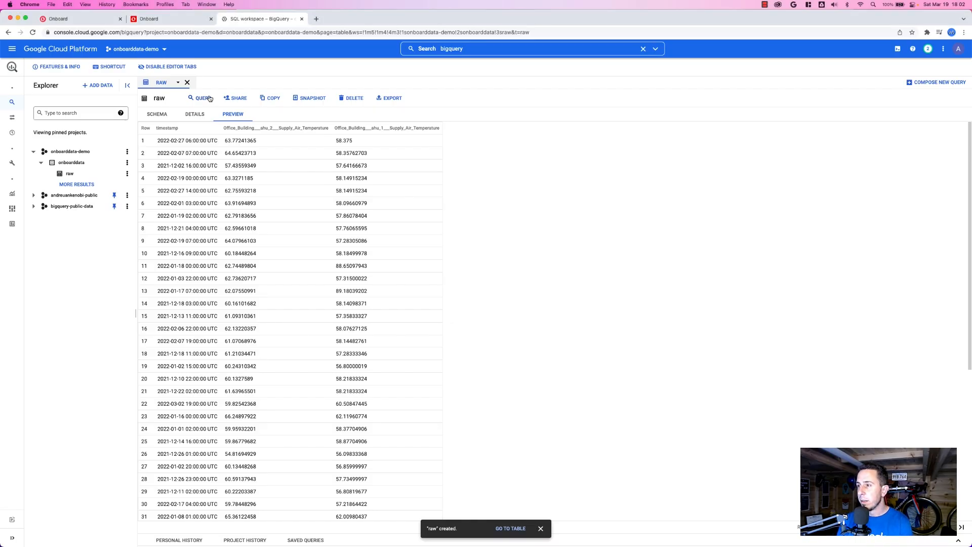
# Run a new query selecting timestamp and Office_Building___ahu_1___Supply_Air_Temperature from onboarddata-demo.onboarddata.raw.
pyautogui.click(935, 83)
pyautogui.write('SELECT   `timestamp`,   Office_Building___ahu_1___Supply_Air_Temperature FROM   `onboarddata-demo.onboarddata.raw`')
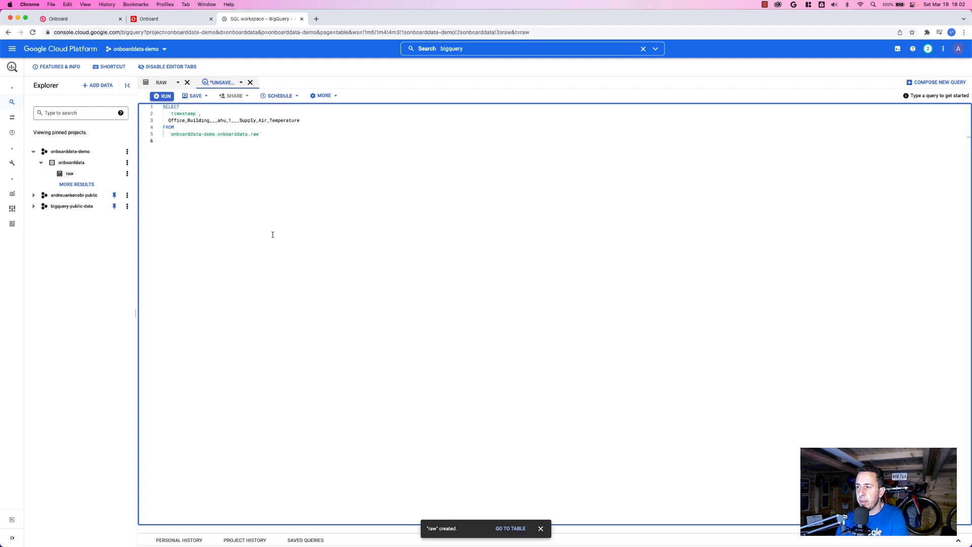
pyautogui.click(166, 96)
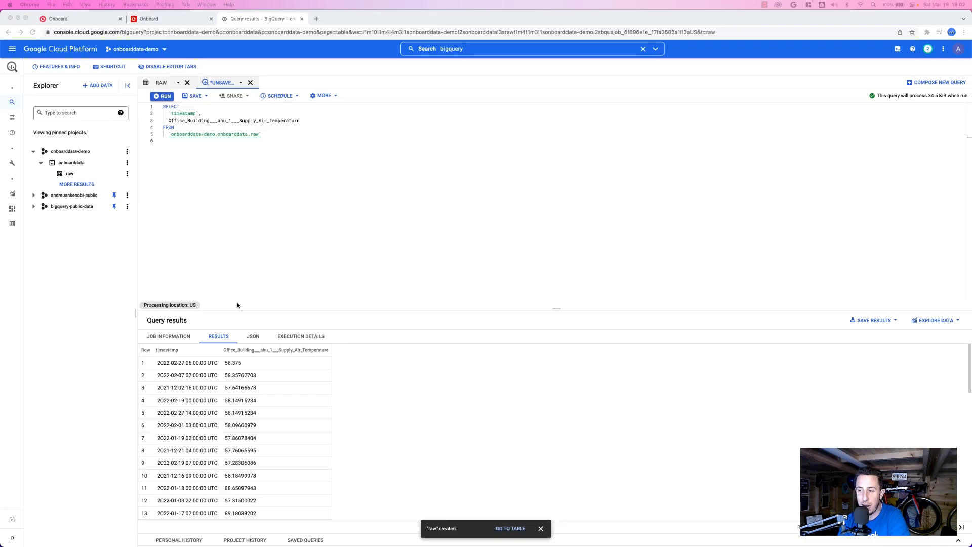
# Replace the query with one creating the ARIMA_PLUS model onboarddata-demo.onboarddata.timeseries from timestamp and ahu_1 Supply_Air_Temperature, with auto_arima and decompose_time_series TRUE, and run it.
pyautogui.click(275, 246)
pyautogui.press('super+a')
pyautogui.write("#standardSQL CREATE OR REPLACE MODEL `onboarddata-demo.onboarddata.timeseries` OPTIONS   (model_type = 'ARIMA_PLUS',    time_series_timestamp_col = 'timestamp',    TIME_SERIES_DATA_COL='Office_Building___ahu_1___Supply_Air_Temperature',    auto_arima = TRUE,    data_frequency = 'AUTO_FREQUENCY',    decompose_time_series = TRUE   ) AS SELECT   `timestamp`,   Office_Building___ahu_1___Supply_Air_Temperature FROM   `onboarddata-demo.onboarddata.raw`")
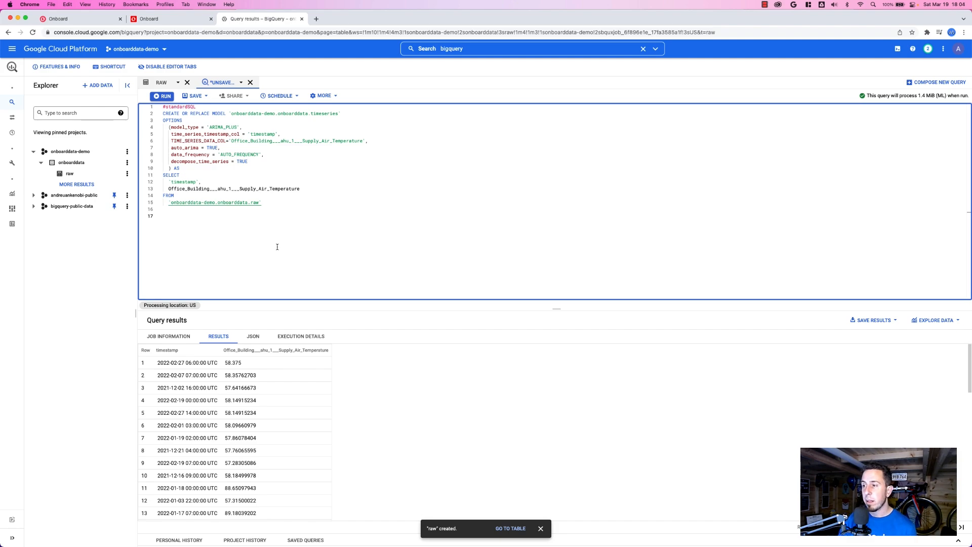
pyautogui.click(156, 96)
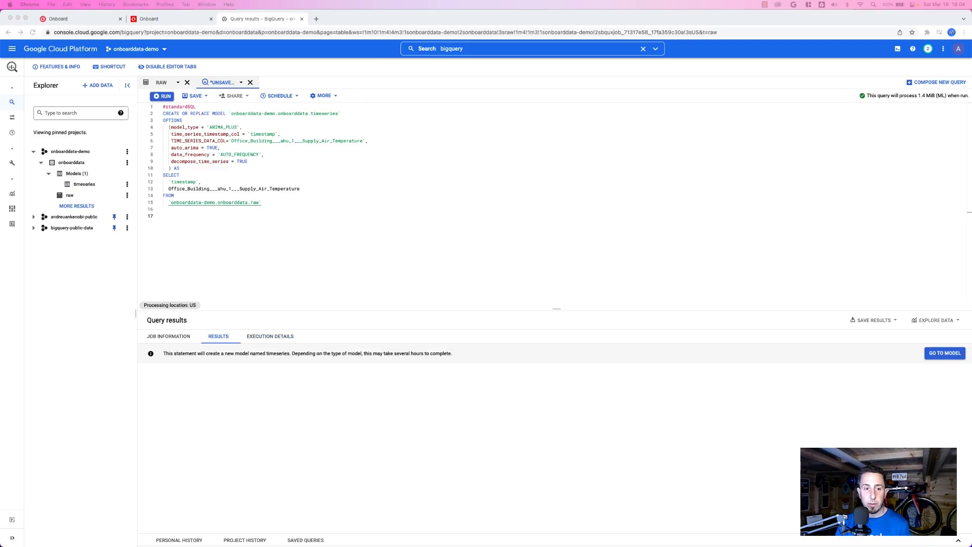
# Open the timeseries model and review its details and evaluation metrics.
pyautogui.click(360, 256)
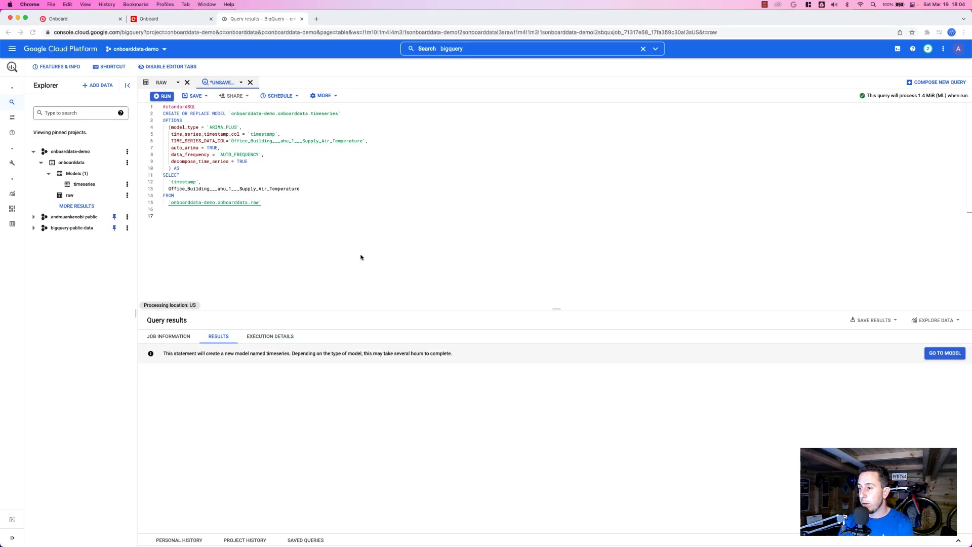
pyautogui.click(939, 352)
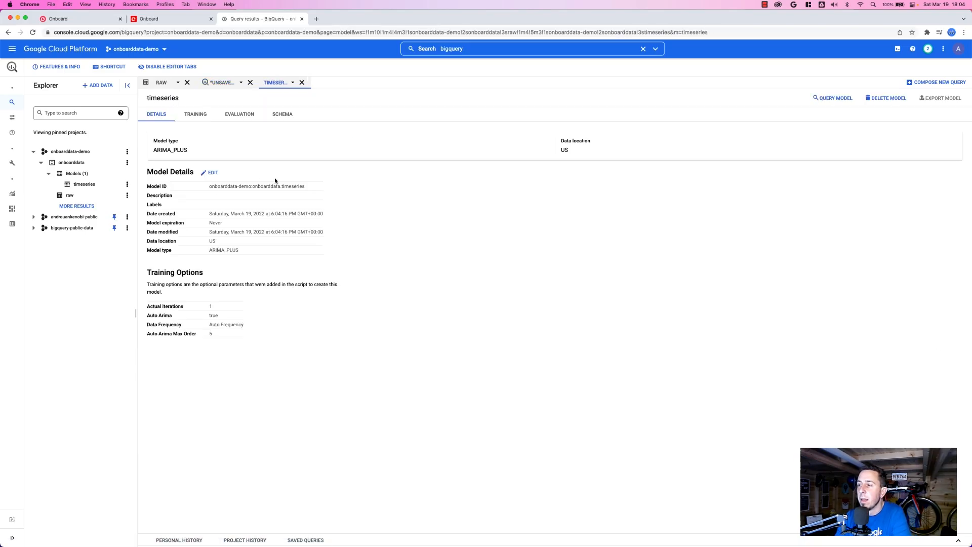
pyautogui.click(241, 116)
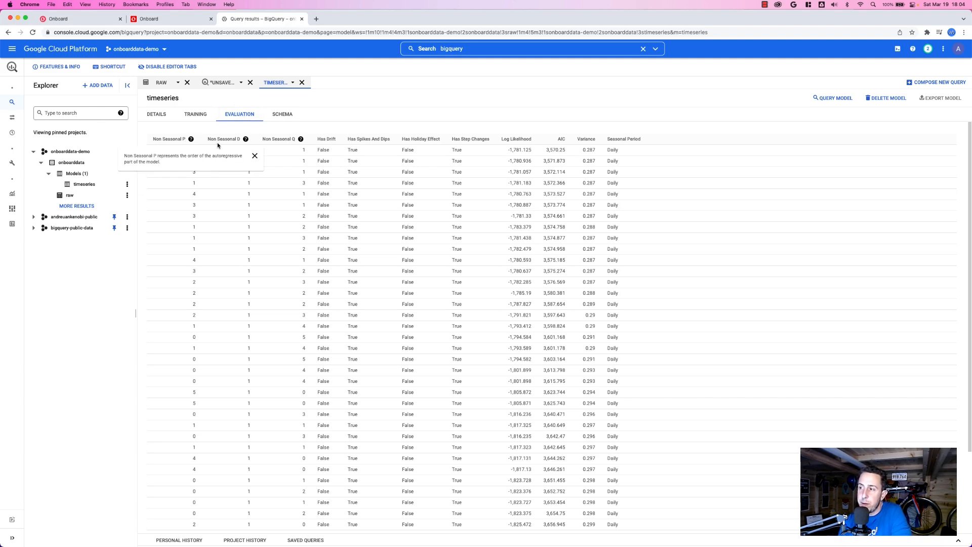
pyautogui.moveTo(298, 141)
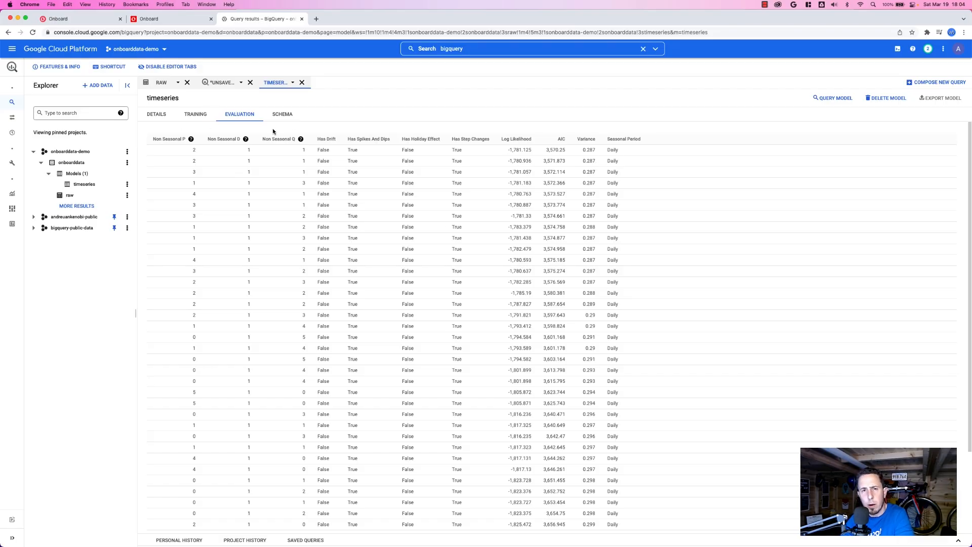
# Run a new SELECT * query using ML.EXPLAIN_FORECAST on the timeseries model with horizon 1000 and confidence_level 0.8, and show the last page of results.
pyautogui.click(816, 102)
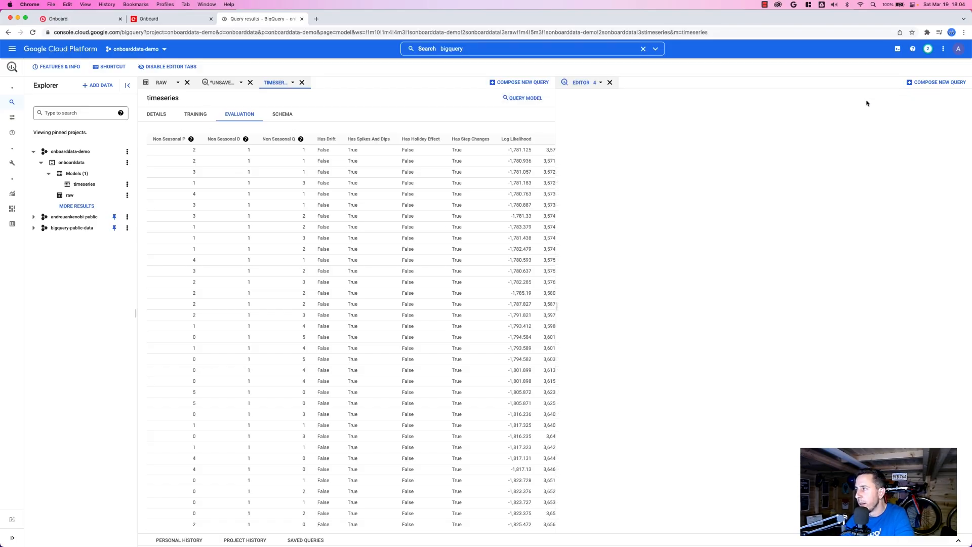
pyautogui.click(610, 82)
pyautogui.click(930, 83)
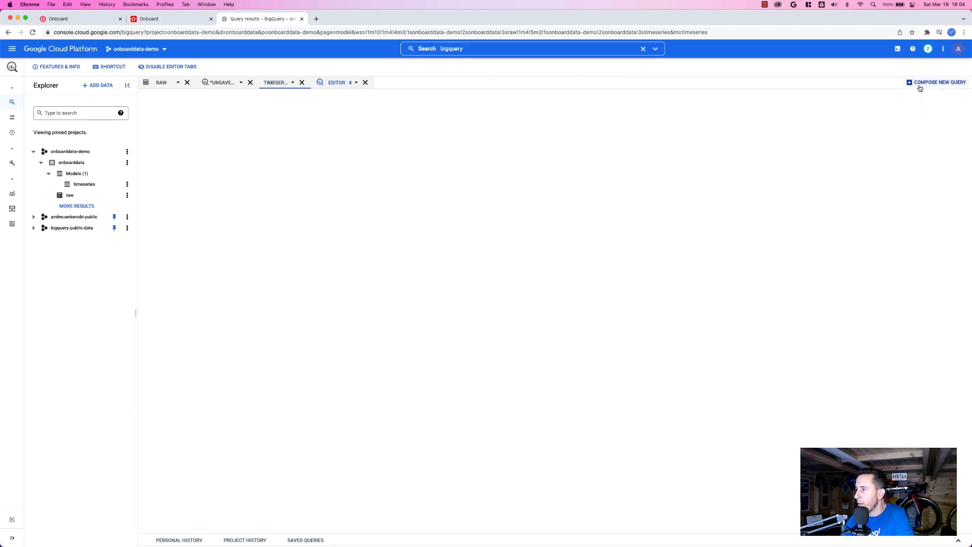
pyautogui.write('SELECT  * FROM  ML.EXPLAIN_FORECAST(MODEL `onboarddata-demo.onboarddata.timeseries`,                      STRUCT(1000 AS horizon, 0.8 AS confidence_level))')
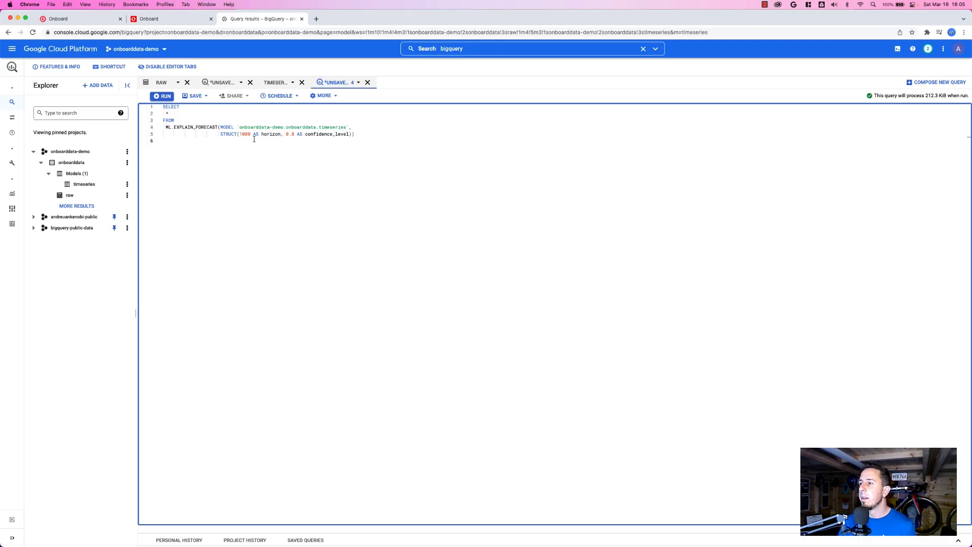
pyautogui.click(252, 138)
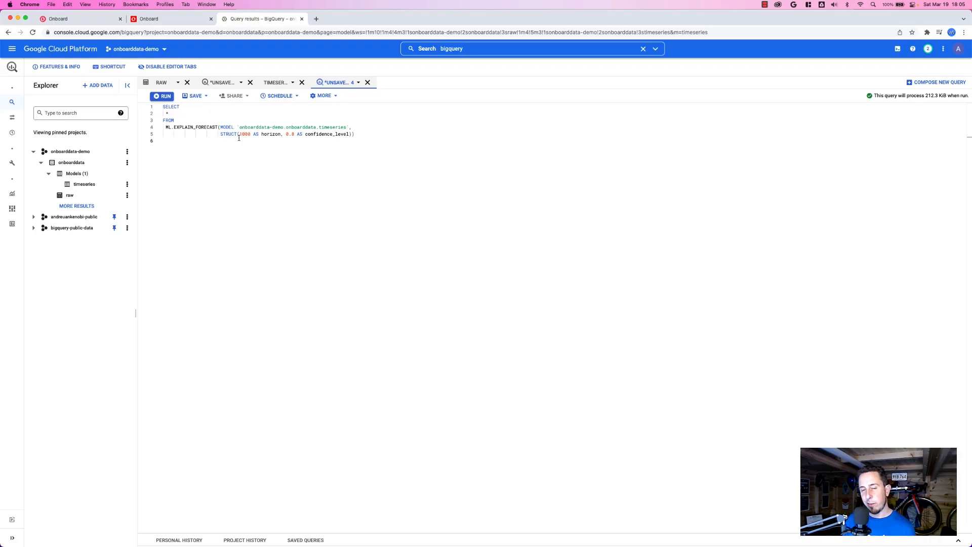
pyautogui.click(153, 100)
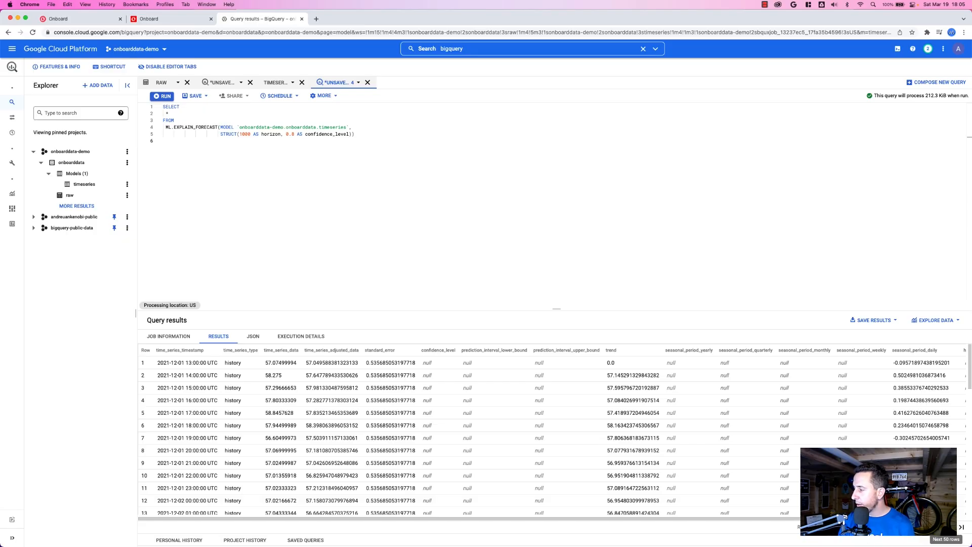
pyautogui.click(962, 528)
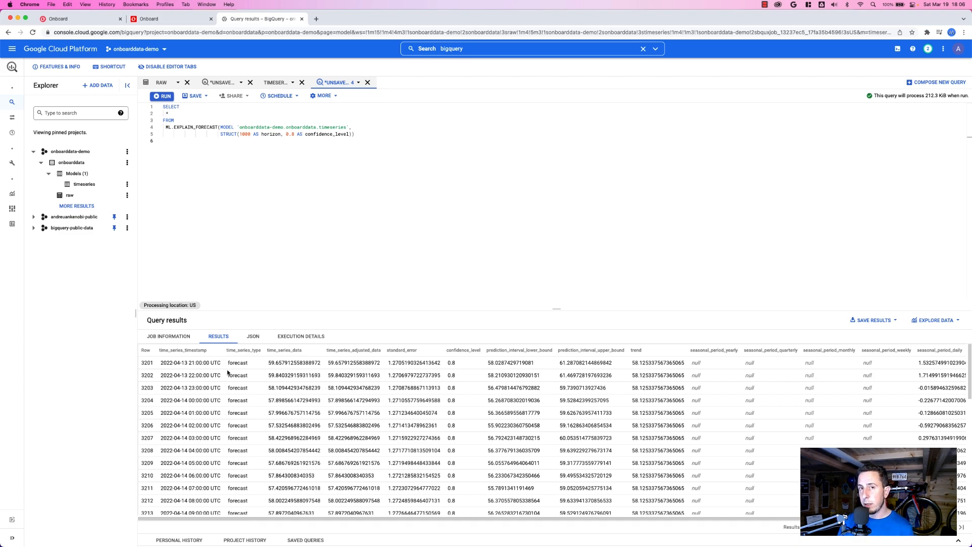
# Replace the asterisk in the forecast query with the columns time_series_timestamp, time_series_data and trend.
pyautogui.doubleClick(161, 350)
pyautogui.press('super+c')
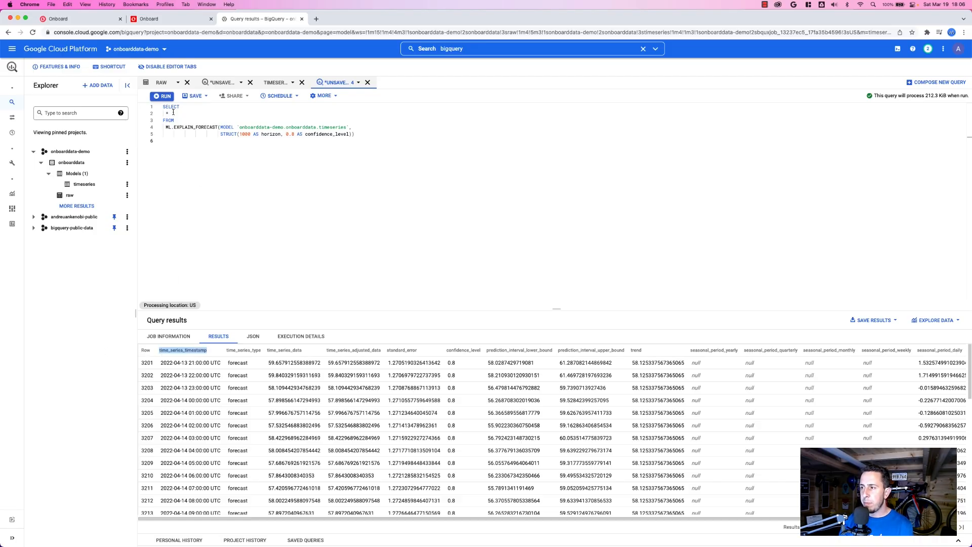
pyautogui.doubleClick(173, 113)
pyautogui.press('super+v')
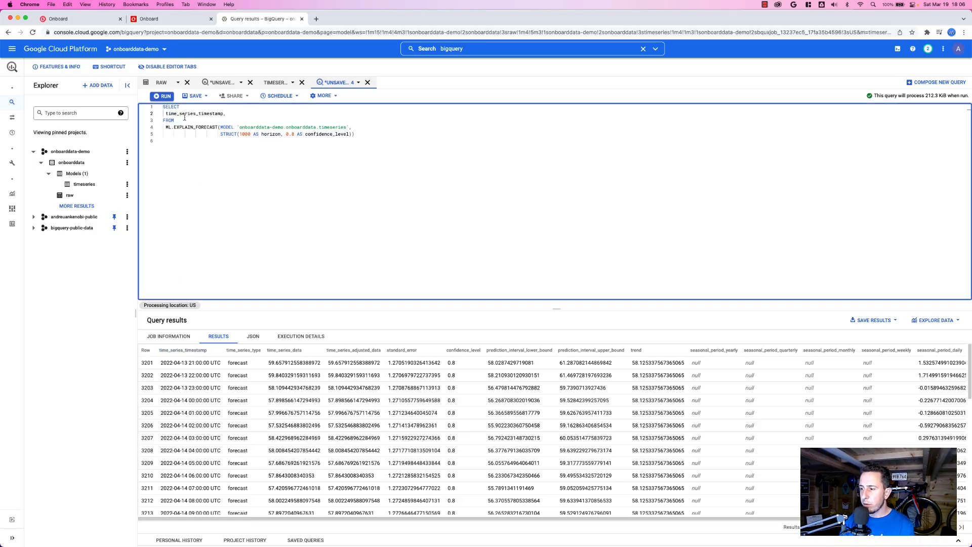
pyautogui.click(296, 349)
pyautogui.doubleClick(295, 350)
pyautogui.press('super+c')
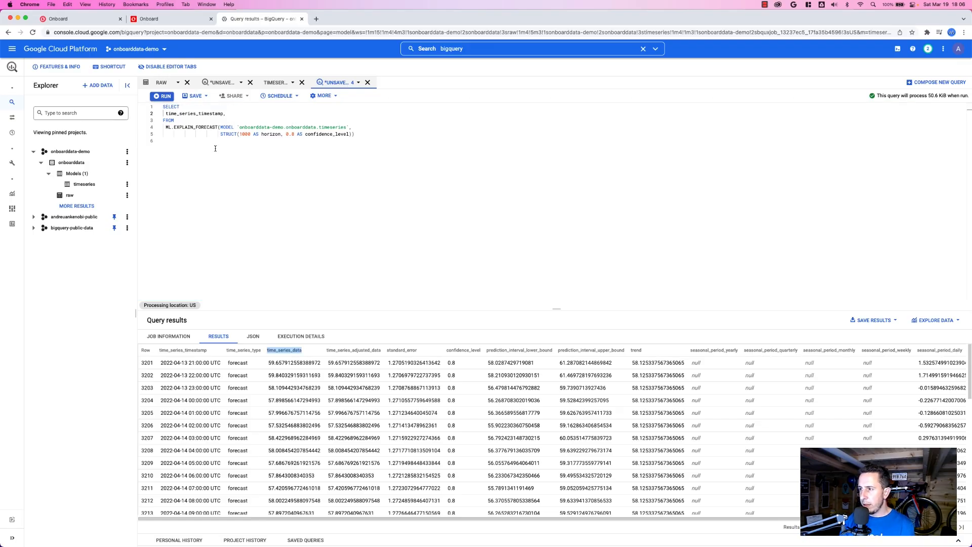
pyautogui.click(242, 113)
pyautogui.press('super+v')
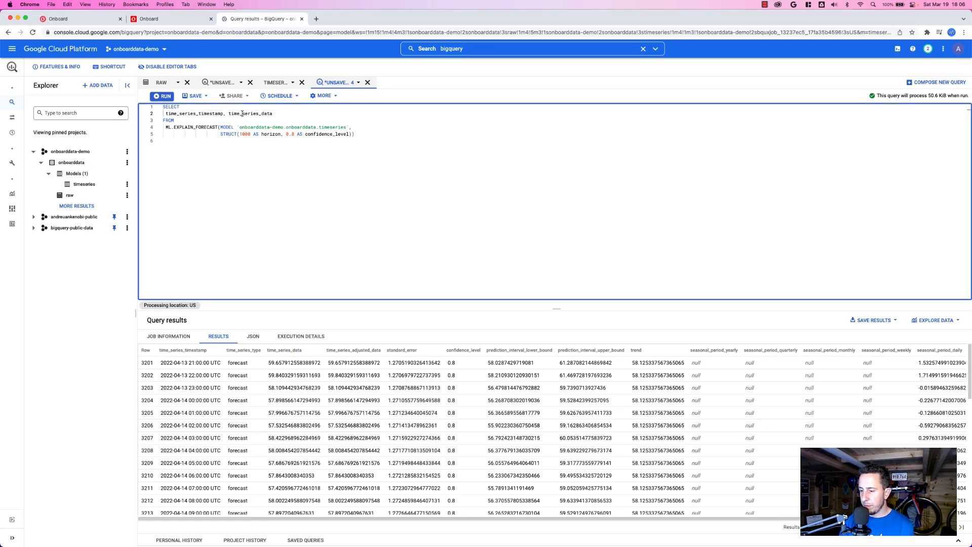
pyautogui.write(', trend')
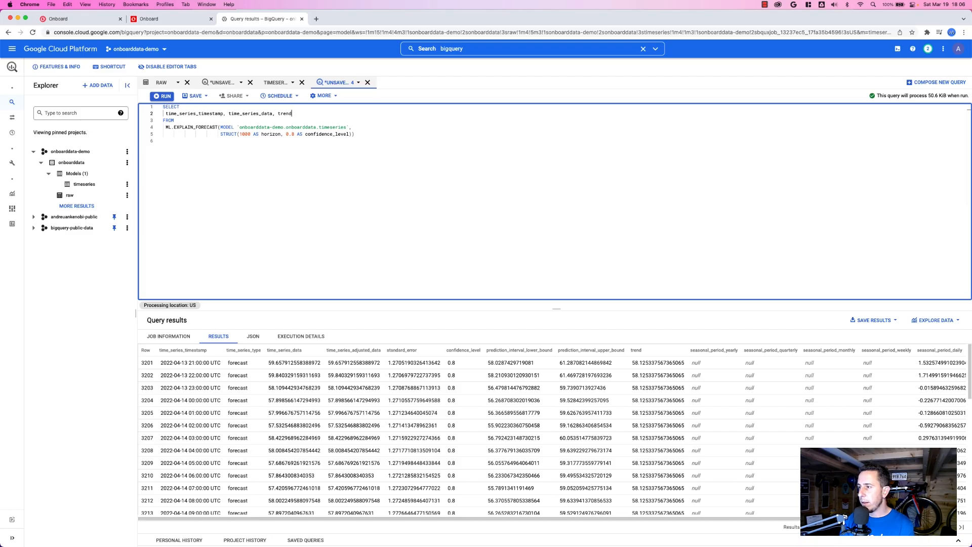
pyautogui.write(', prediction')
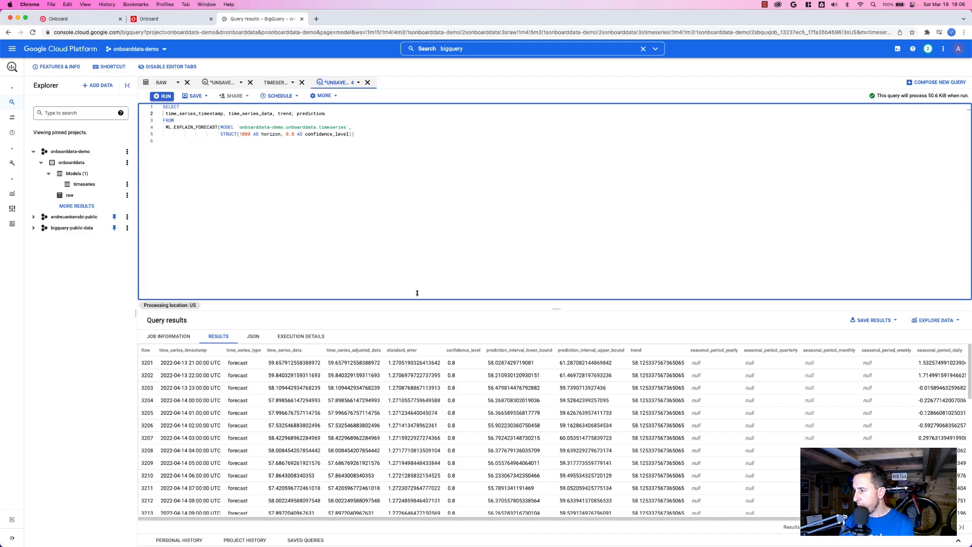
# Add prediction_interval_lower_bound and prediction_interval_upper_bound to the selected columns, run the query and show the last page of results.
pyautogui.click(552, 350)
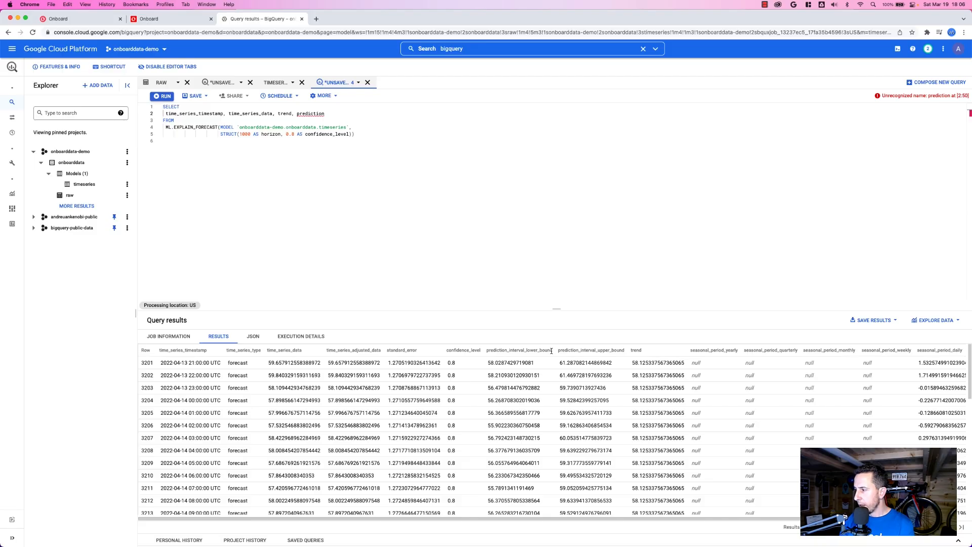
pyautogui.doubleClick(545, 351)
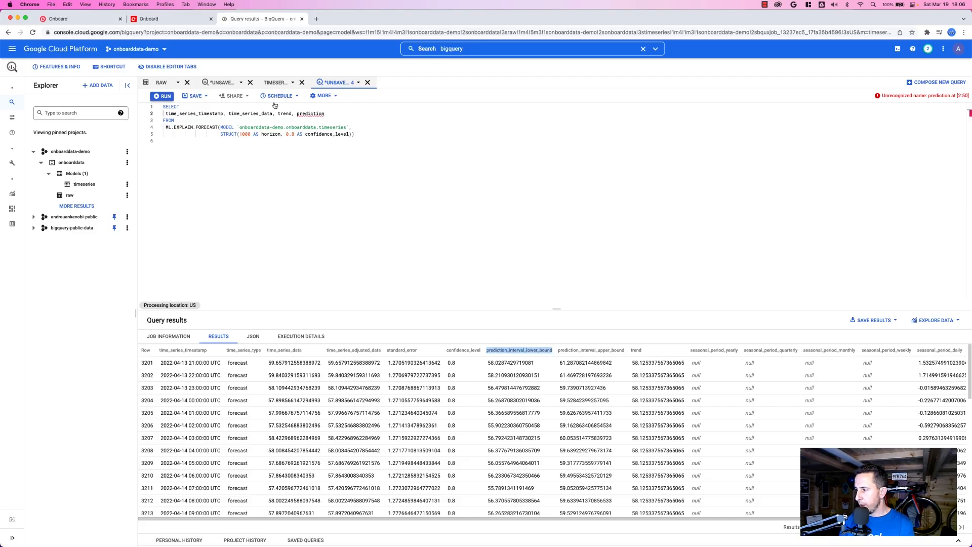
pyautogui.doubleClick(317, 115)
pyautogui.hotkey('ctrl', 'v')
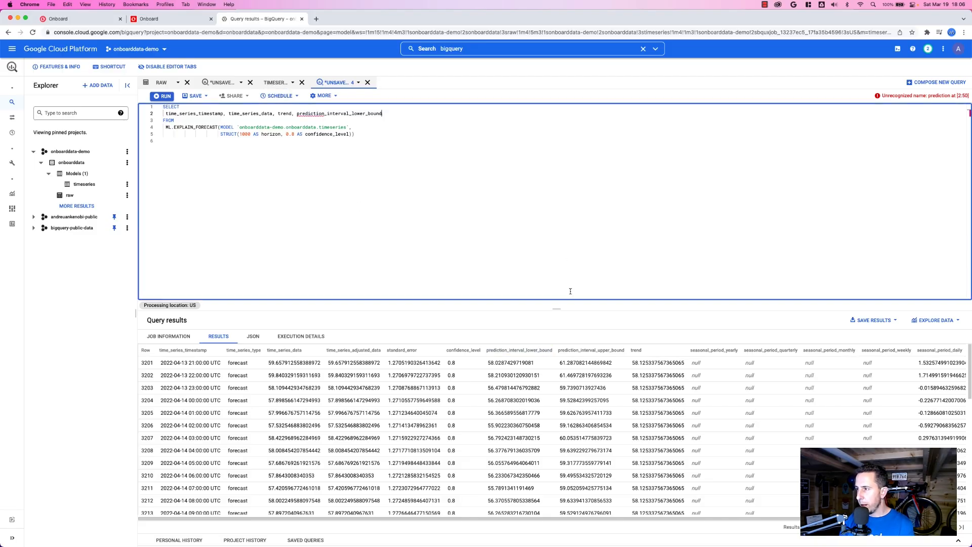
pyautogui.doubleClick(580, 349)
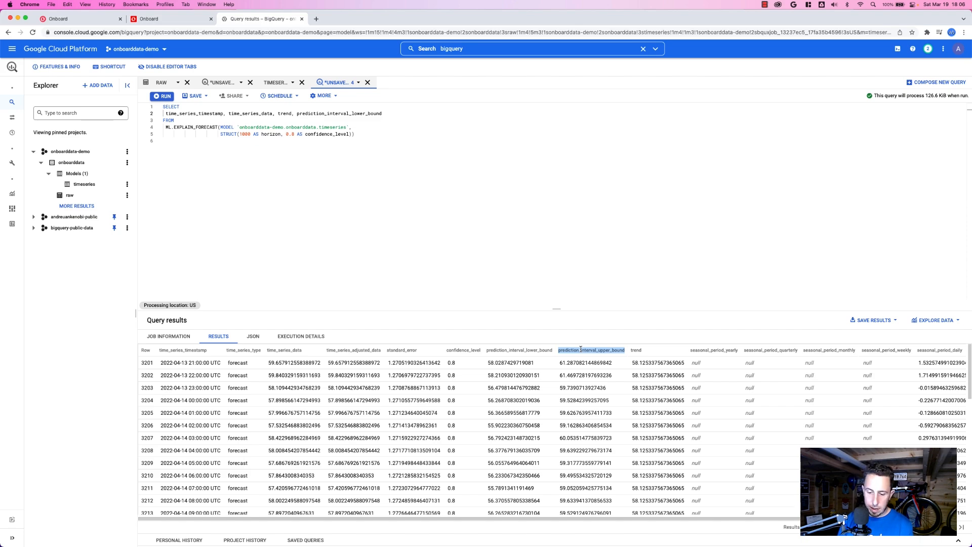
pyautogui.click(398, 113)
pyautogui.write(',')
pyautogui.hotkey('ctrl', 'v')
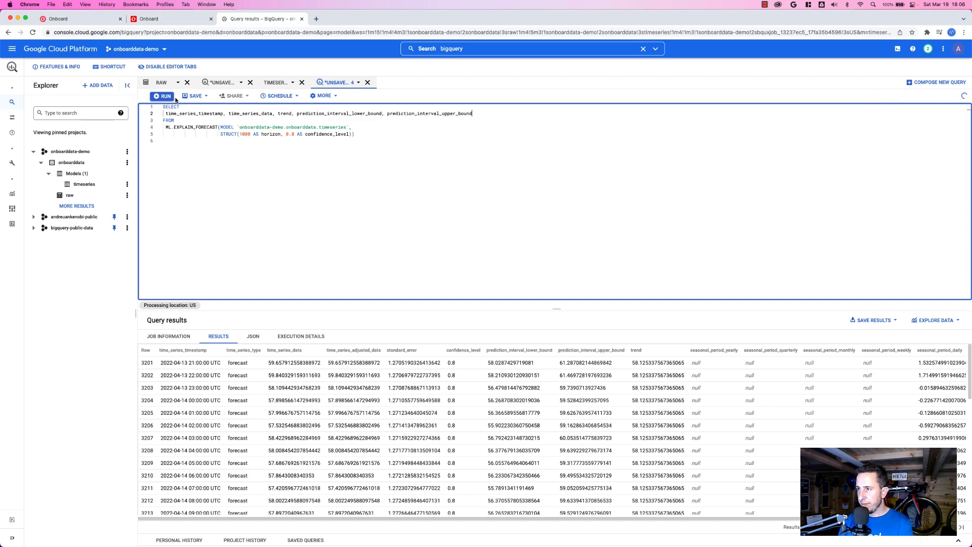
pyautogui.click(167, 96)
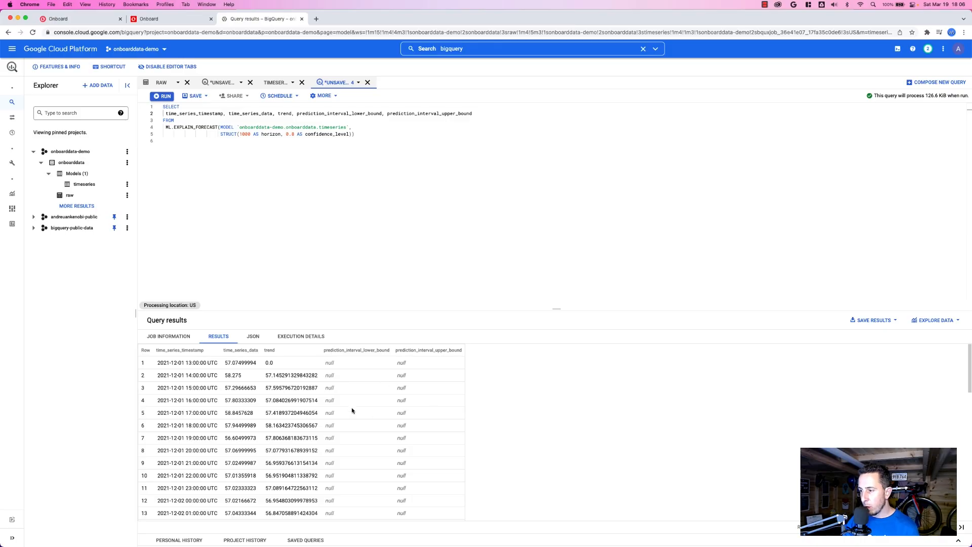
pyautogui.click(960, 527)
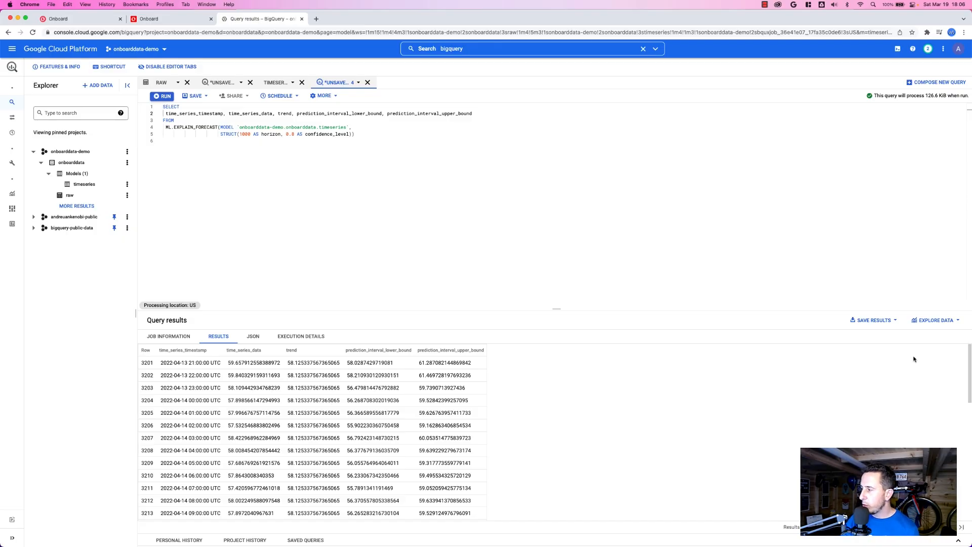
# Explore the query results with Data Studio and change the table to a time series chart.
pyautogui.click(940, 322)
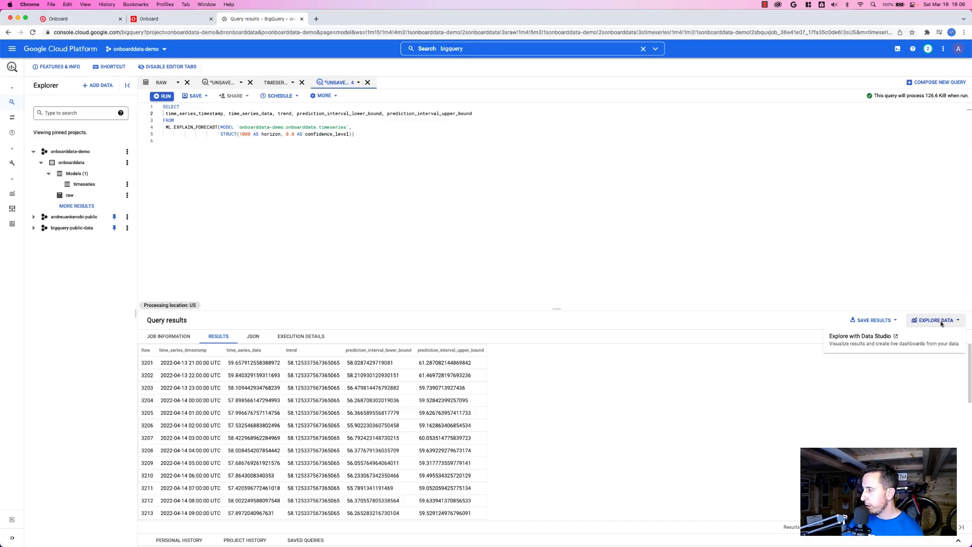
pyautogui.click(918, 344)
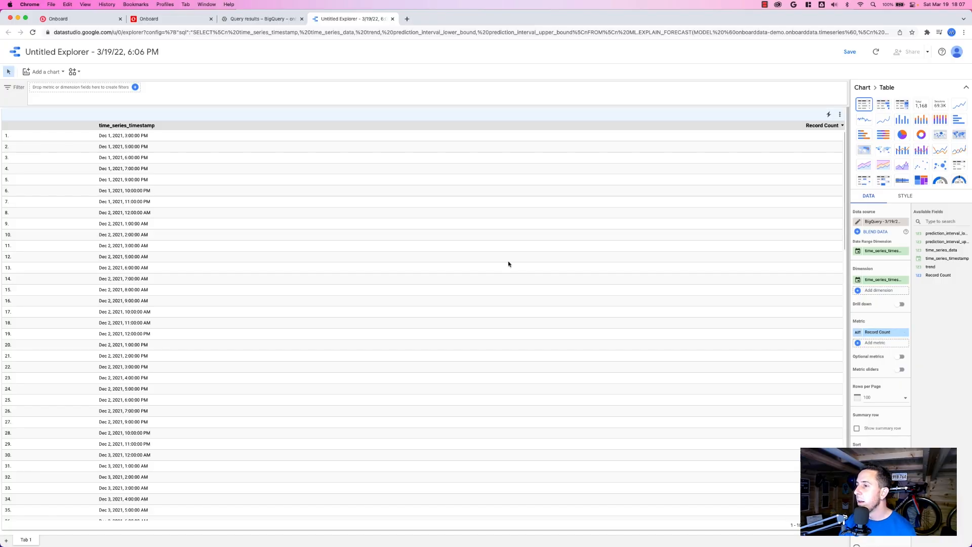
pyautogui.click(961, 105)
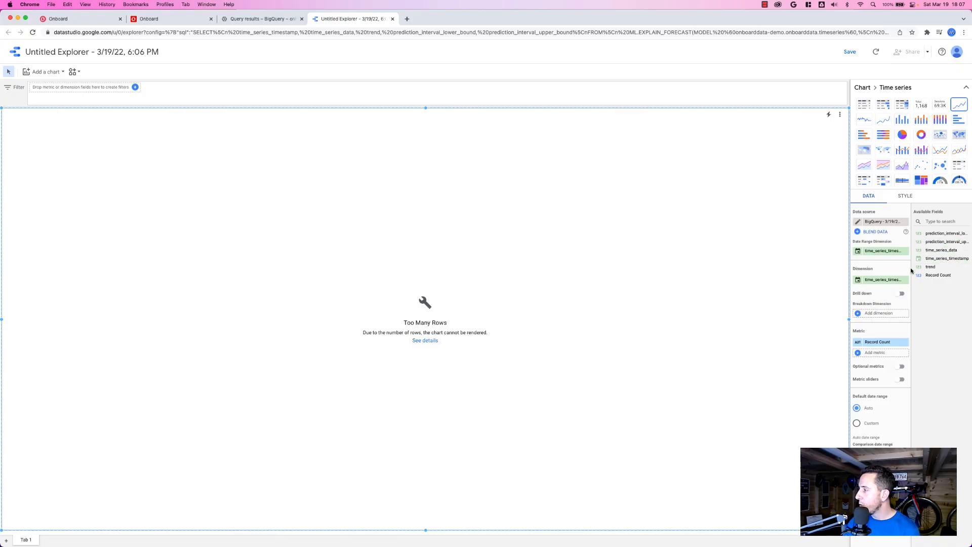
# Change the Date & Time type of the time_series_timestamp dimension to daily dates.
pyautogui.click(857, 280)
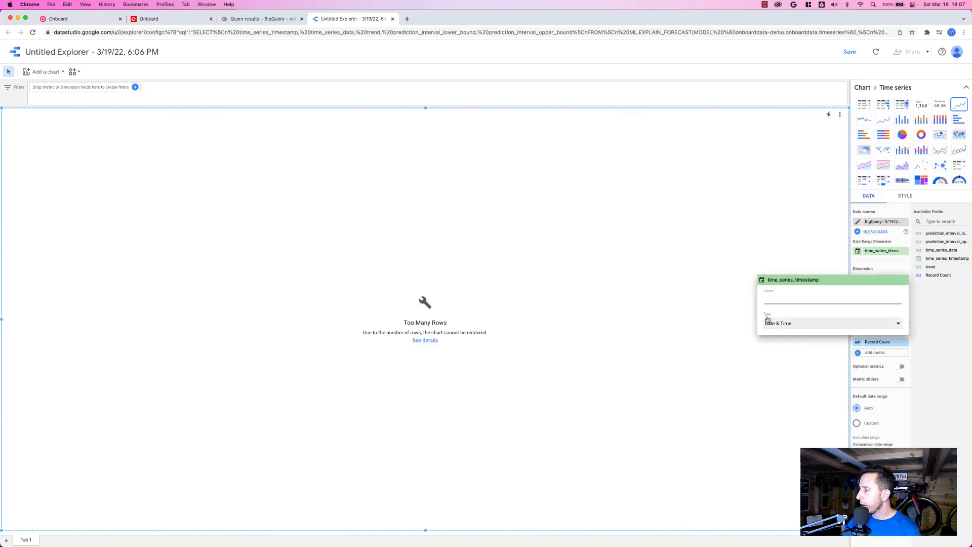
pyautogui.click(791, 324)
pyautogui.moveTo(802, 353)
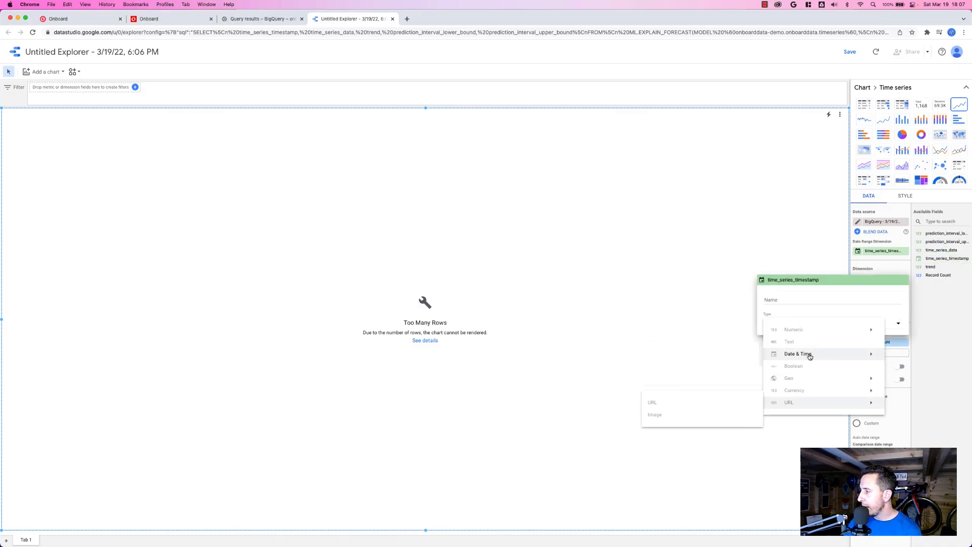
pyautogui.click(657, 352)
pyautogui.click(659, 360)
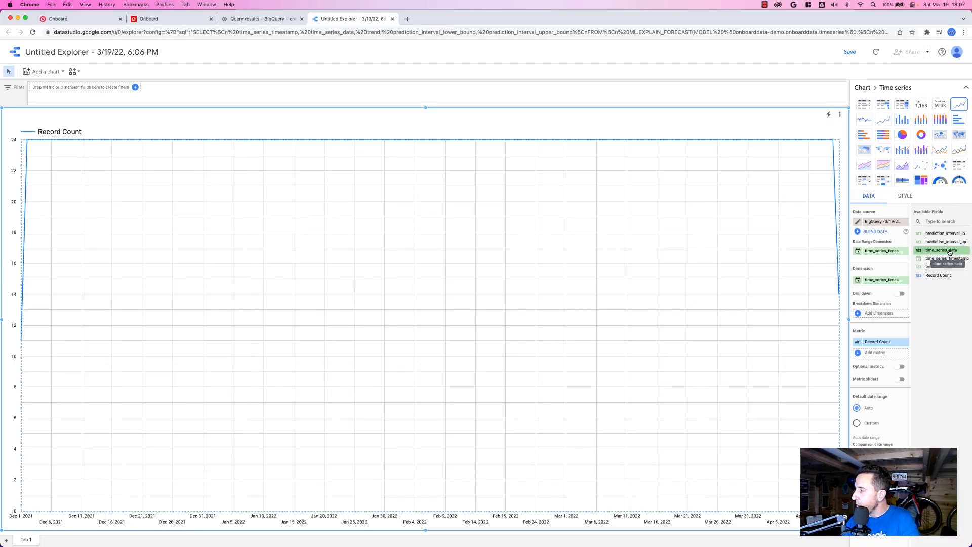
# Add time_series_data as a chart metric and remove the Record Count metric.
pyautogui.moveTo(942, 250); pyautogui.dragTo(885, 354)
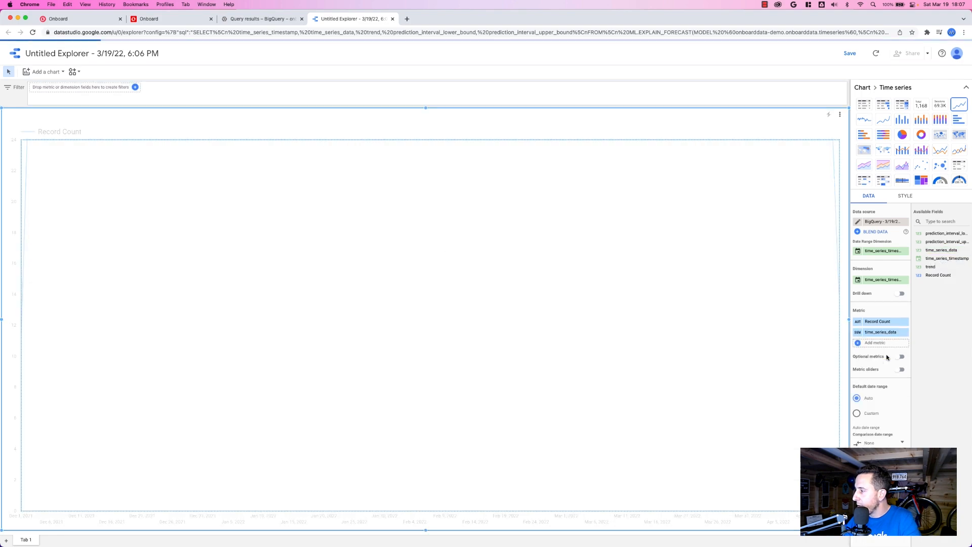
pyautogui.click(906, 323)
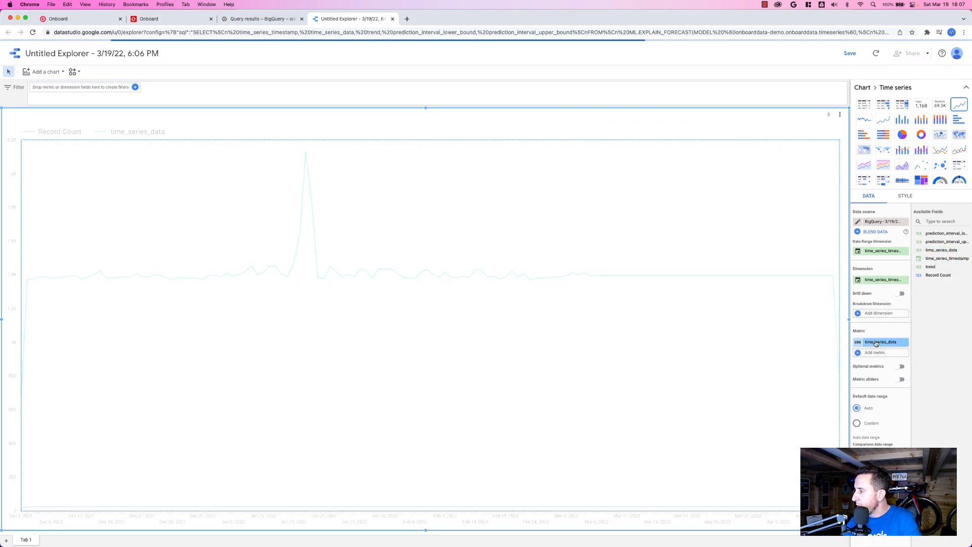
# Change the aggregation of the time_series_data metric to Average.
pyautogui.click(858, 343)
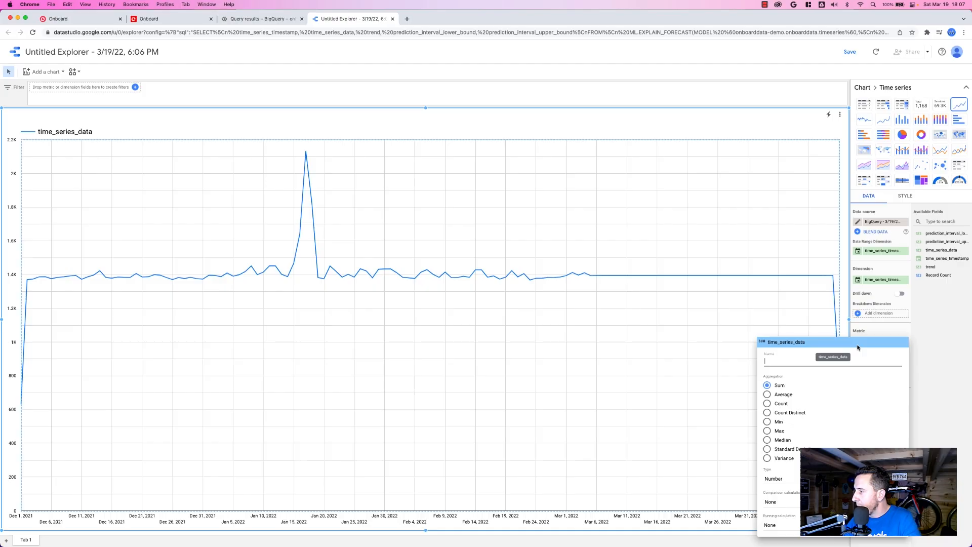
pyautogui.click(767, 394)
pyautogui.click(385, 348)
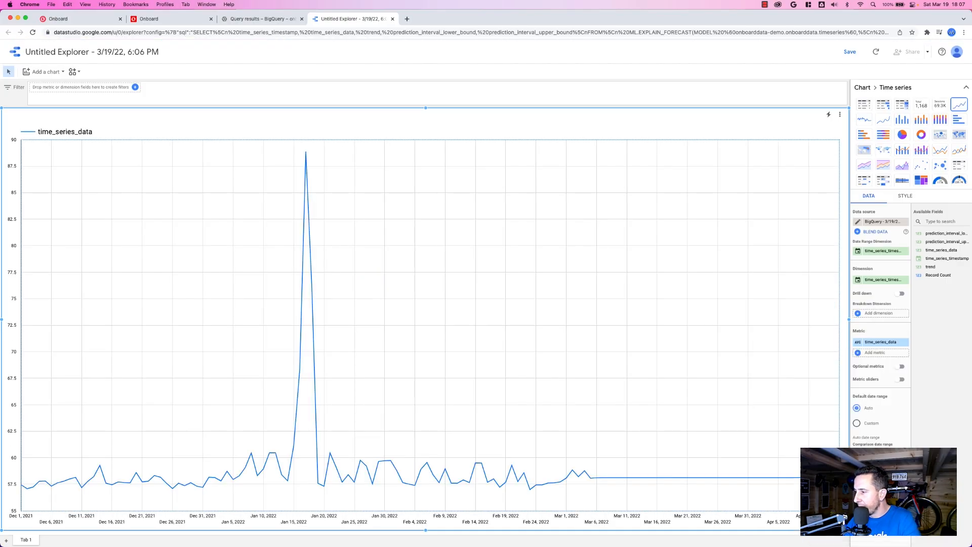
# Set the Date & Time type of the time_series_timestamp dimension to Date Hour.
pyautogui.click(857, 281)
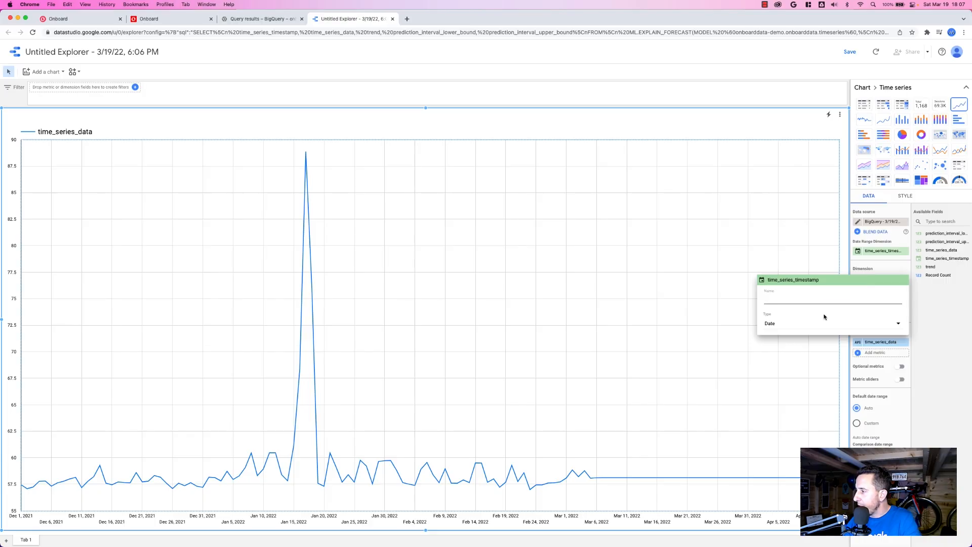
pyautogui.click(812, 326)
pyautogui.moveTo(782, 354)
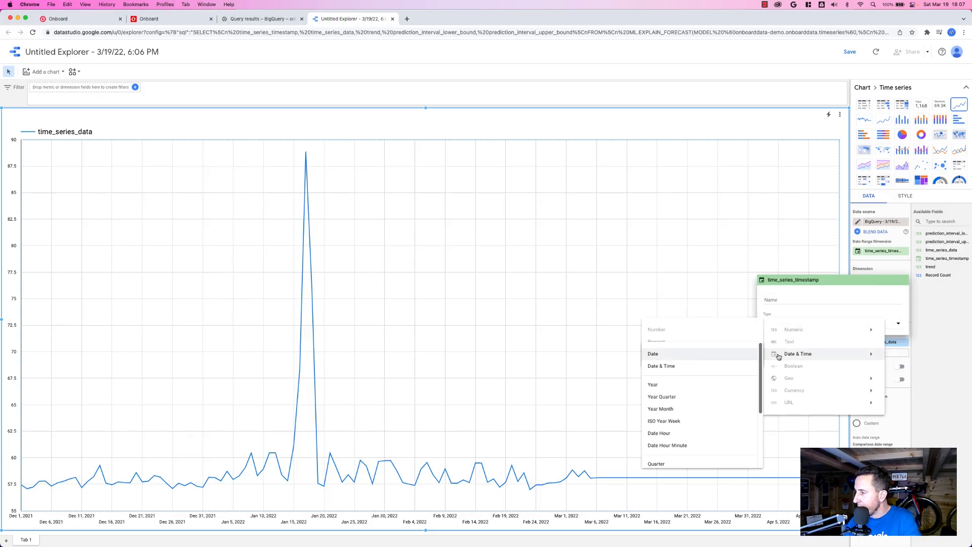
pyautogui.scroll(-5, 680, 426)
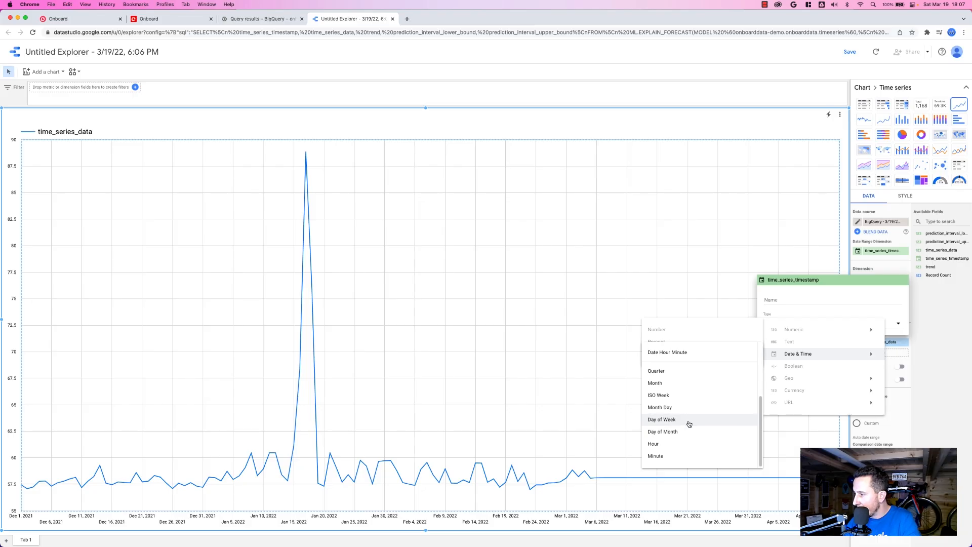
pyautogui.scroll(2, 688, 420)
pyautogui.click(682, 385)
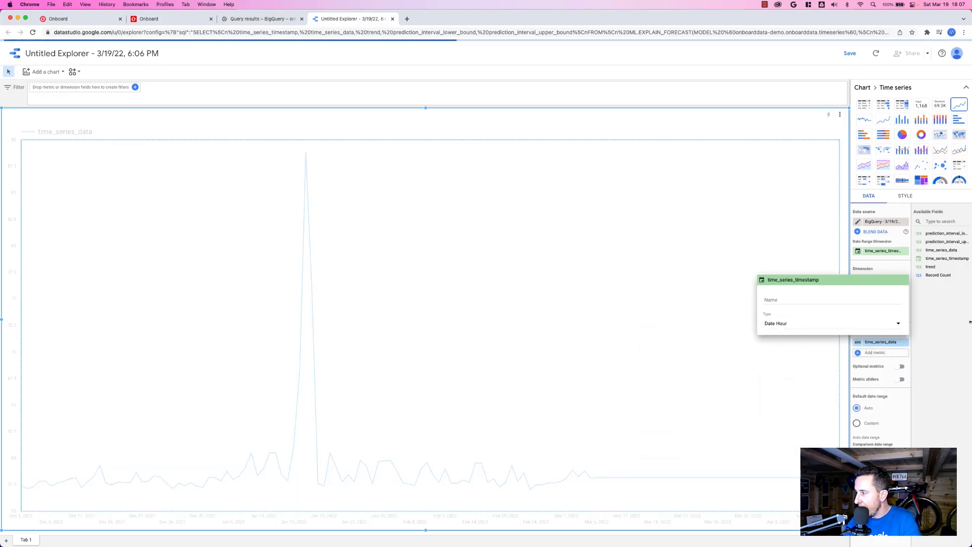
pyautogui.click(950, 338)
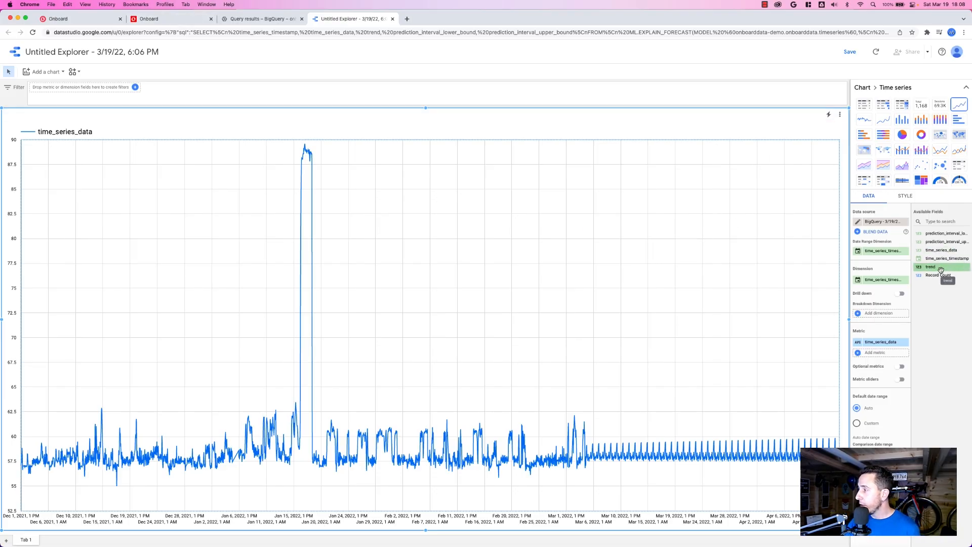
# Add trend as a chart metric and set its aggregation to Average.
pyautogui.moveTo(940, 269); pyautogui.dragTo(870, 356)
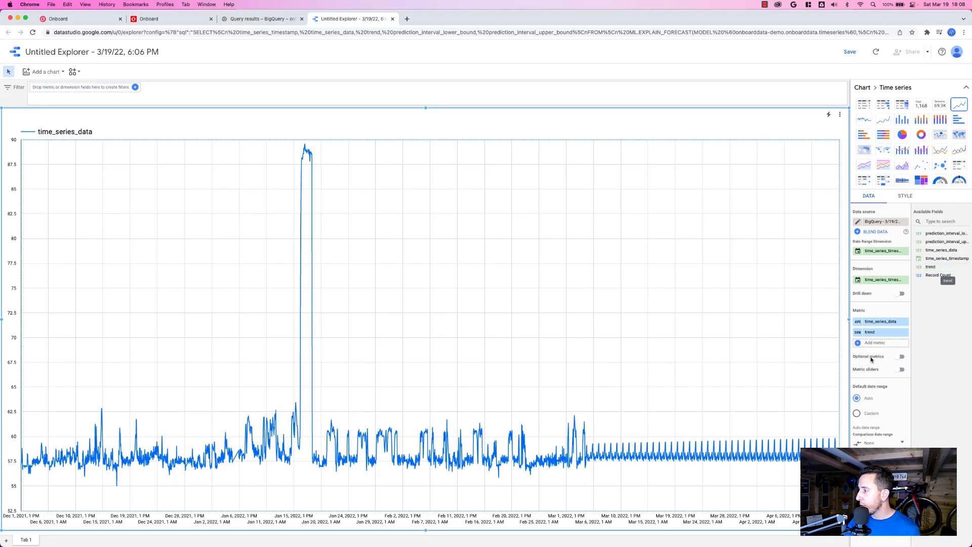
pyautogui.click(856, 333)
pyautogui.click(785, 385)
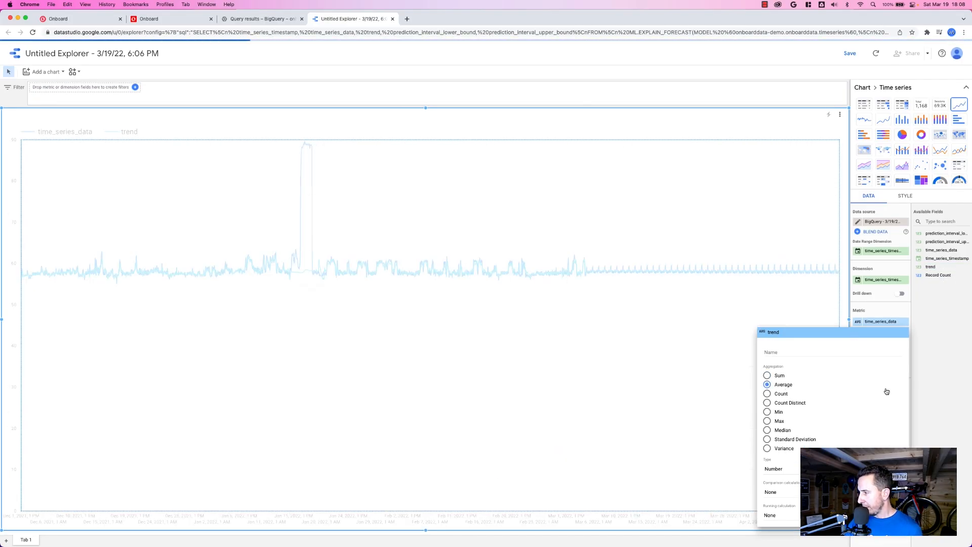
pyautogui.click(961, 397)
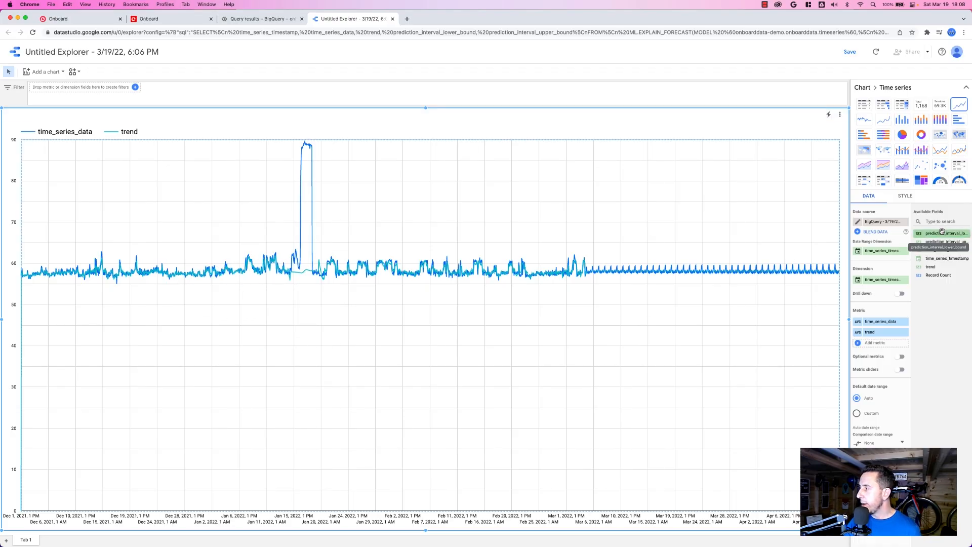
# Add prediction_interval_lower_bound as a metric aggregated by Average, and add prediction_interval_upper_bound as another chart metric.
pyautogui.moveTo(939, 234); pyautogui.dragTo(882, 344)
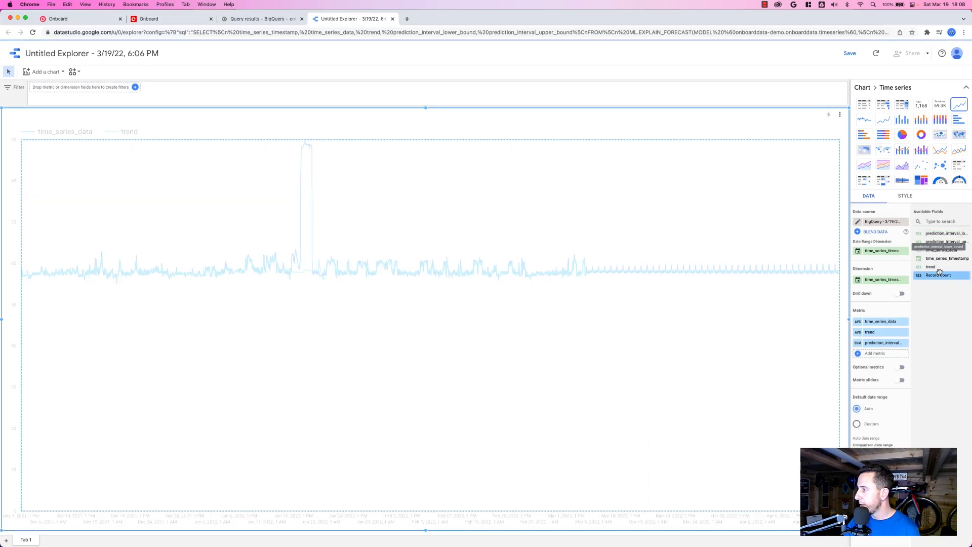
pyautogui.click(857, 343)
pyautogui.click(777, 400)
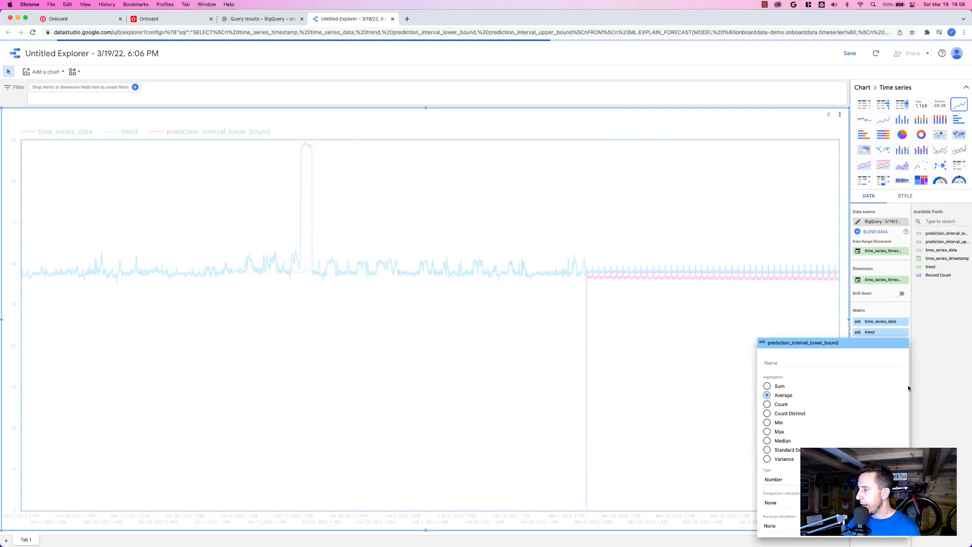
pyautogui.click(926, 373)
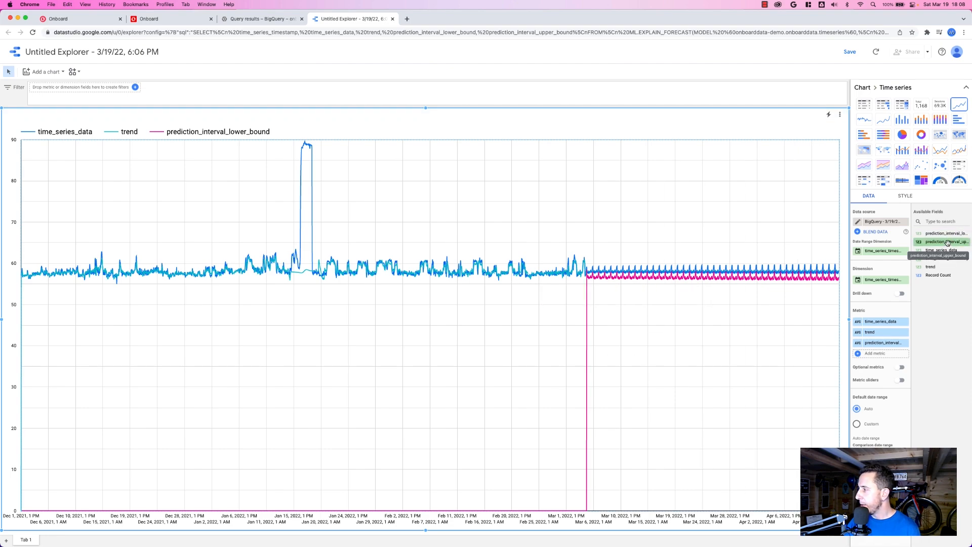
pyautogui.moveTo(947, 244); pyautogui.dragTo(887, 356)
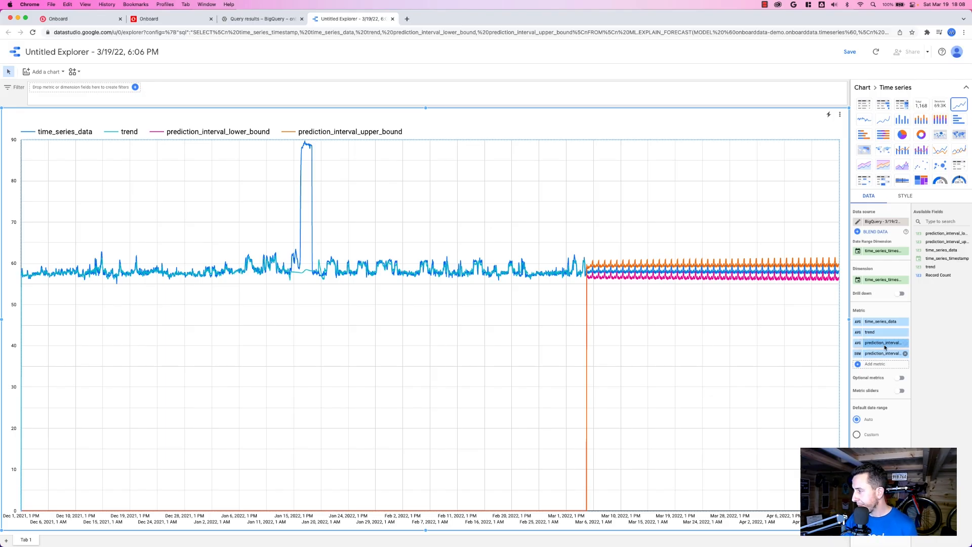
# Change the type of the time_series_timestamp dimension to Date.
pyautogui.click(858, 284)
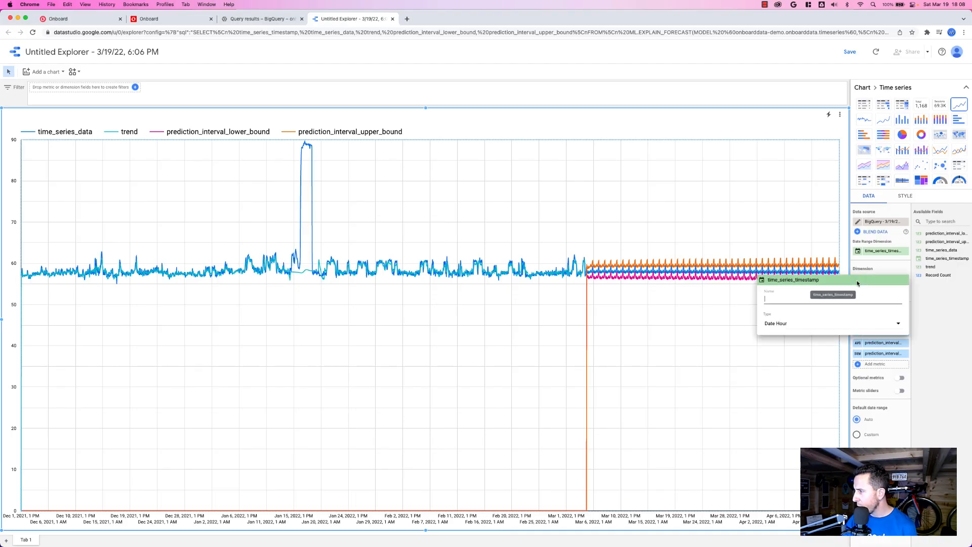
pyautogui.click(807, 324)
pyautogui.moveTo(797, 361)
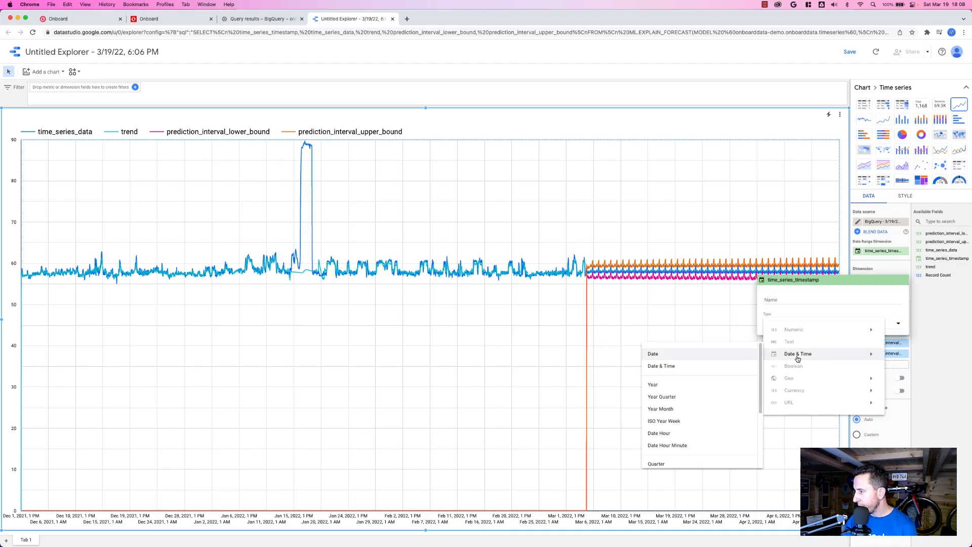
pyautogui.click(673, 354)
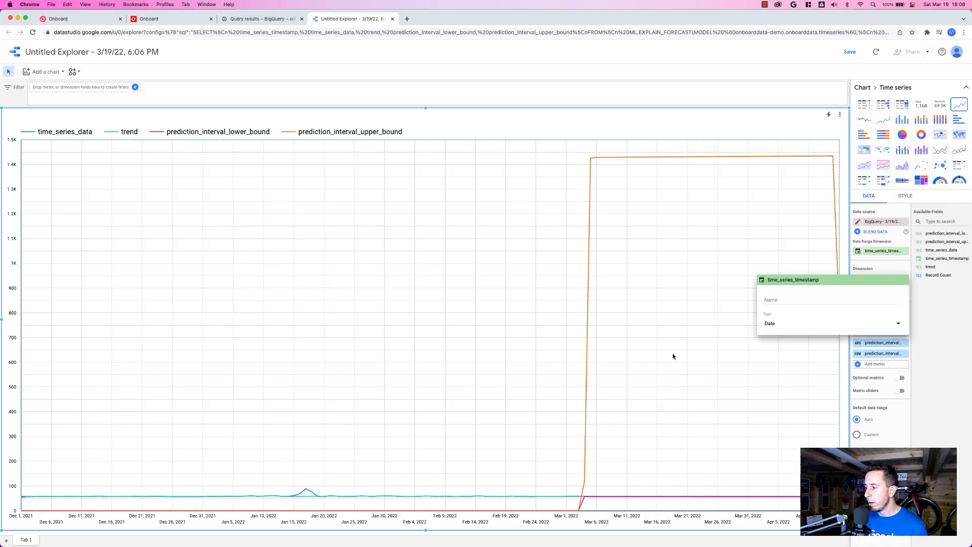
# Set the aggregation of the prediction_interval_upper_bound metric to Average.
pyautogui.click(858, 354)
pyautogui.click(802, 404)
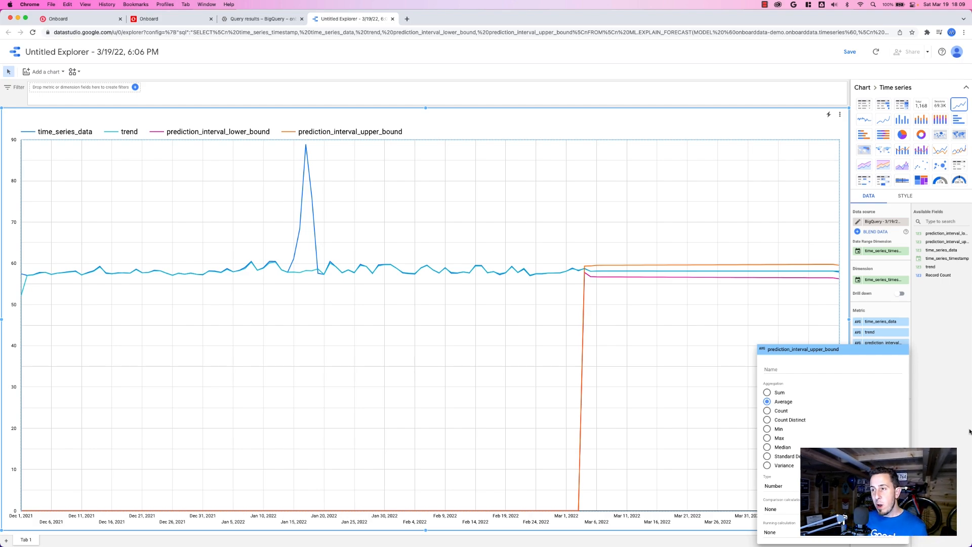
pyautogui.click(265, 20)
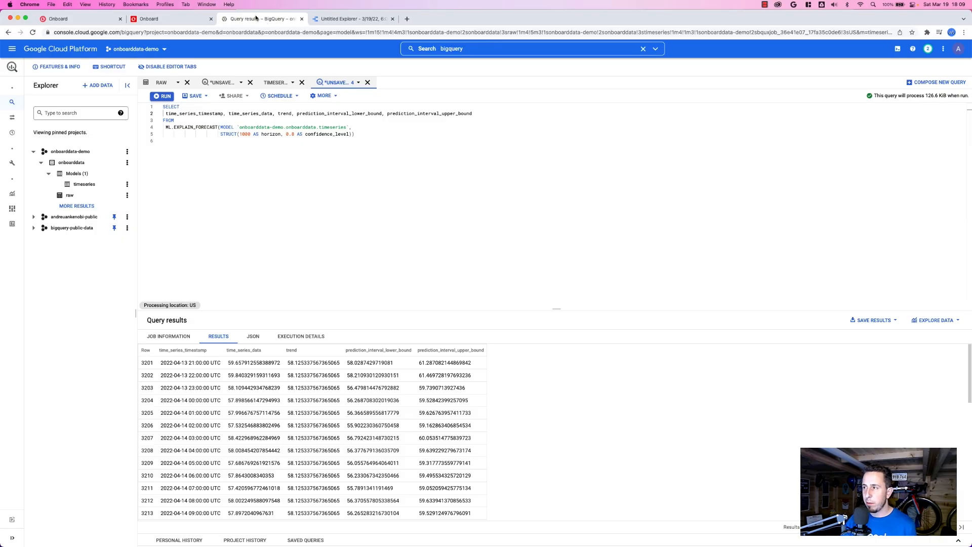
pyautogui.click(350, 19)
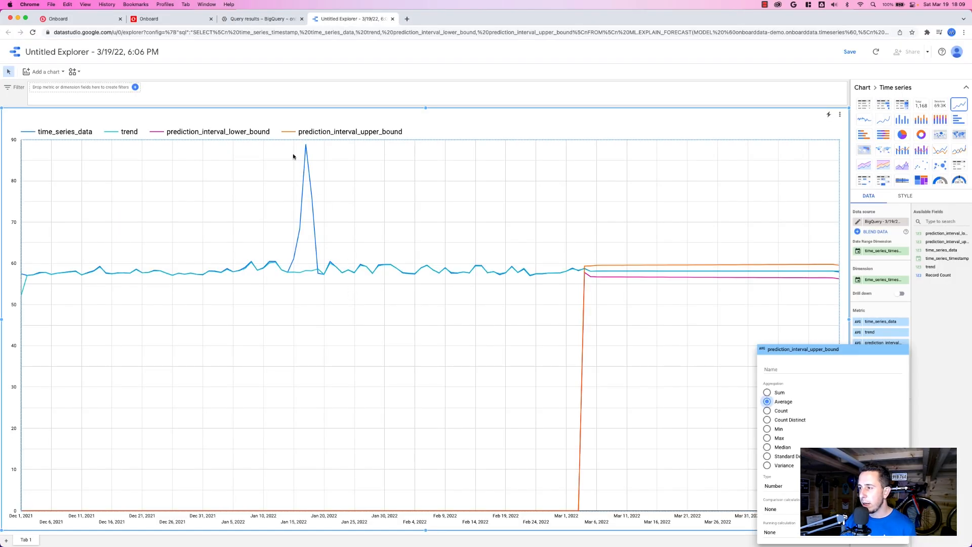
pyautogui.click(713, 402)
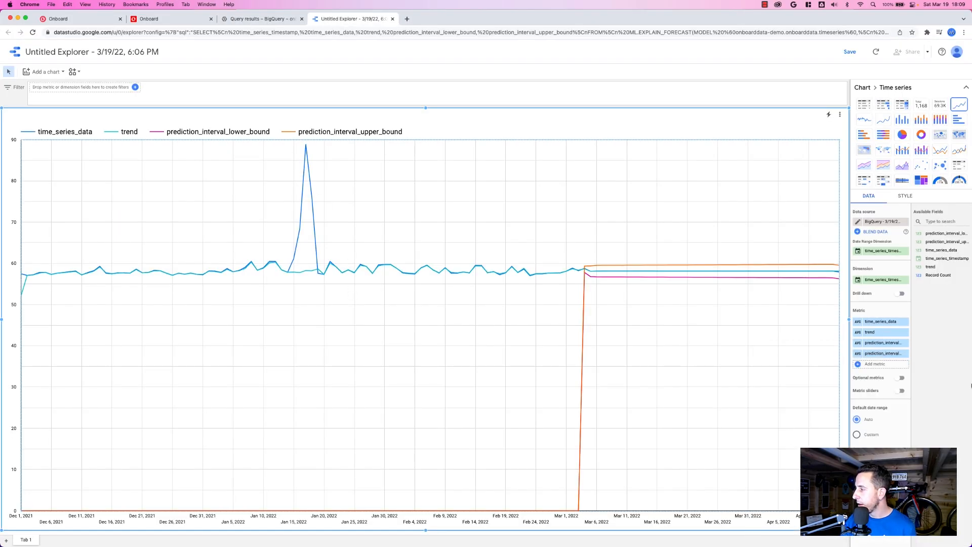
# Switch the time_series_timestamp dimension back to the Date Hour type for hourly points.
pyautogui.click(855, 281)
pyautogui.click(778, 324)
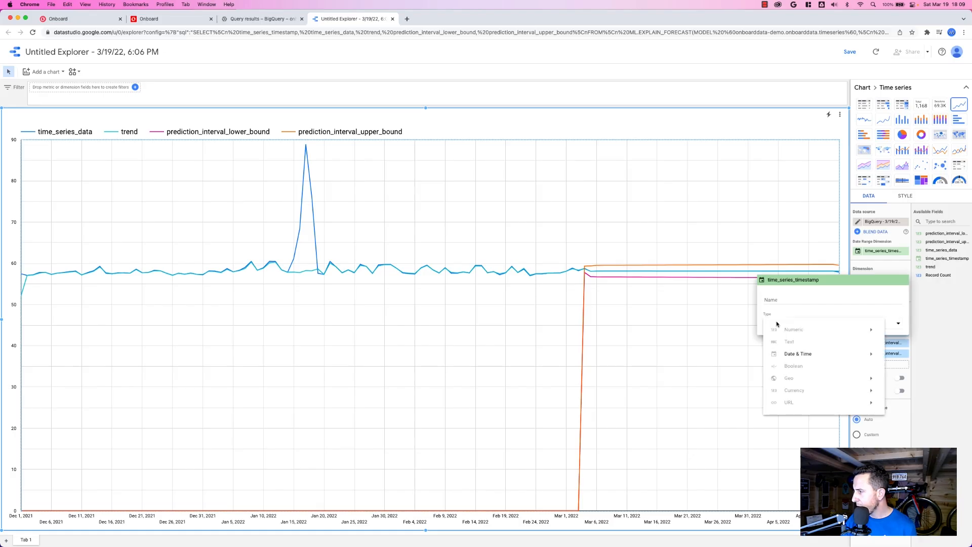
pyautogui.moveTo(794, 353)
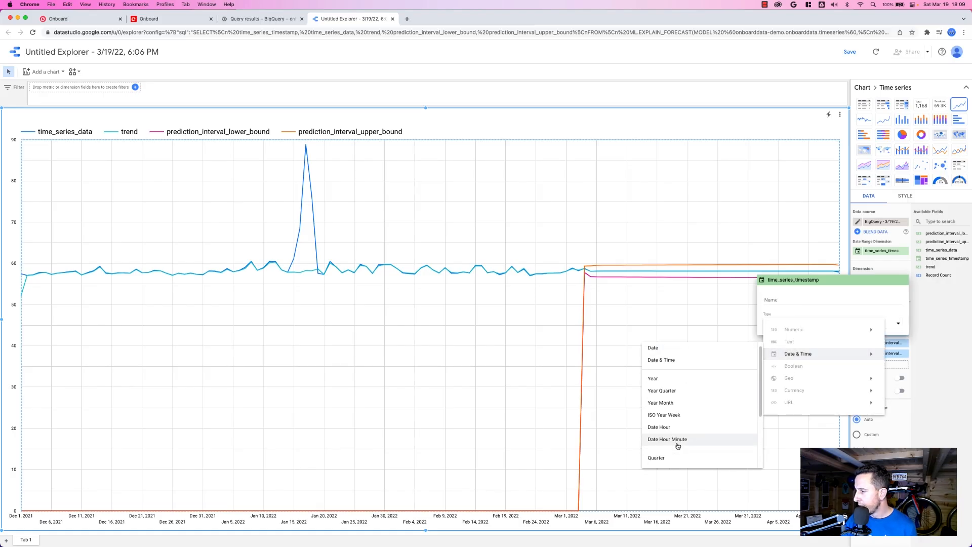
pyautogui.scroll(-3, 677, 446)
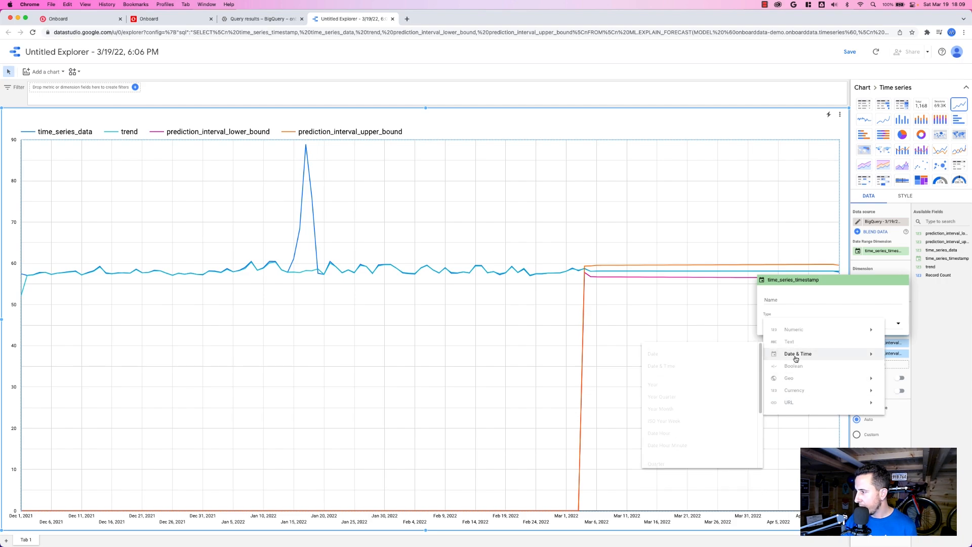
pyautogui.click(683, 433)
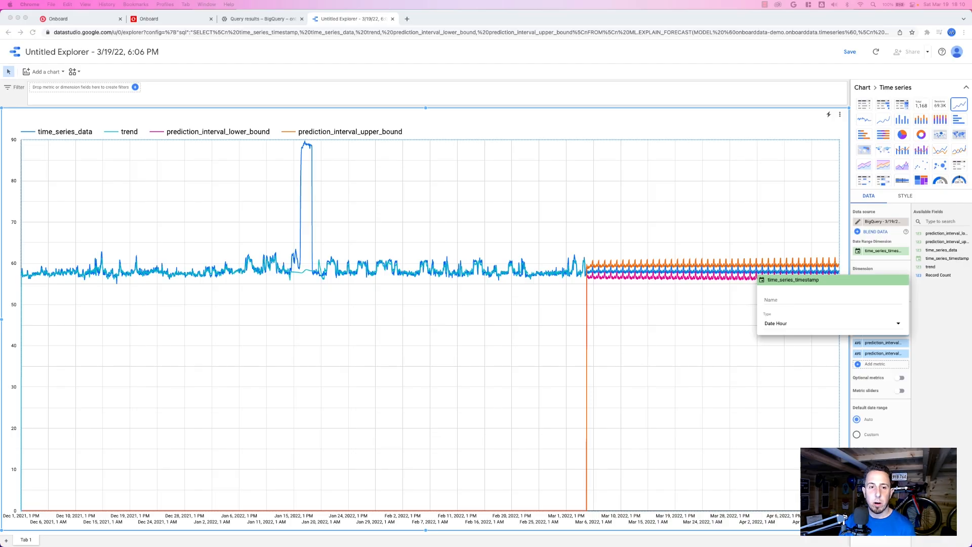
# Switch to BigQuery and write a new query creating kmeans_model with 2 kmeans++ clusters from the raw table, excluding timestamp and the ahu_2 supply air temperature.
pyautogui.click(267, 20)
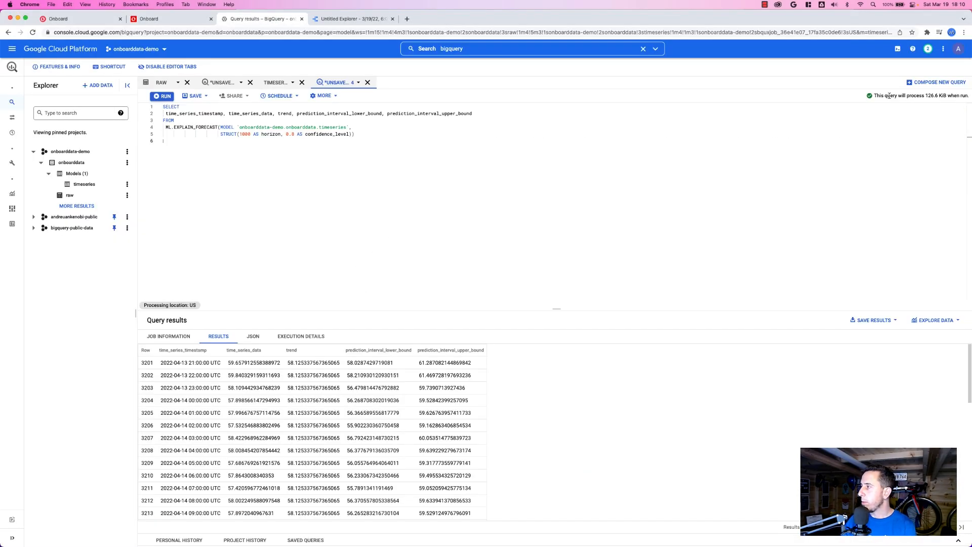
pyautogui.click(920, 83)
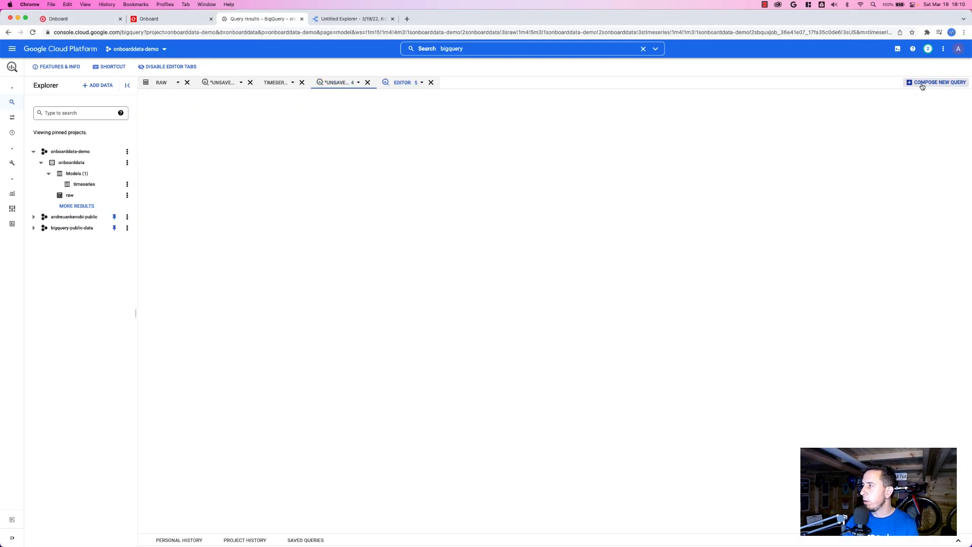
pyautogui.click(310, 207)
pyautogui.write("CREATE or replace MODEL `onboarddata-demo.onboarddata.kmeans_model` OPTIONS(   MODEL_TYPE = 'kmeans',   NUM_CLUSTERS = 2,   KMEANS_INIT_METHOD = 'kmeans++' ) AS SELECT * except (   `timestamp`, `Office_Building___ahu_2___Supply_Air_Temperature`) FROM   `onboarddata-demo.onboarddata.raw`;")
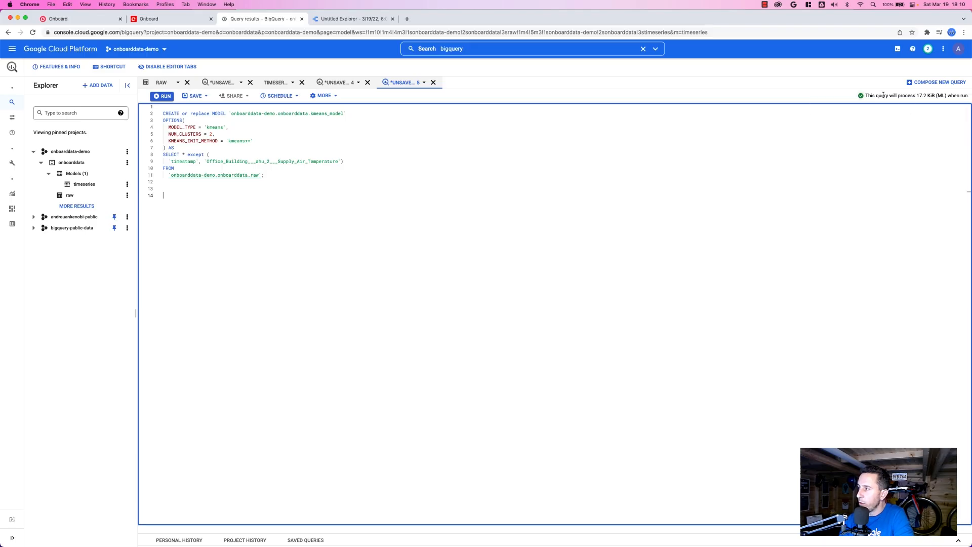
# Check the query's processing estimate, run it to train the k-means model and open kmeans_model.
pyautogui.moveTo(875, 97); pyautogui.dragTo(962, 95)
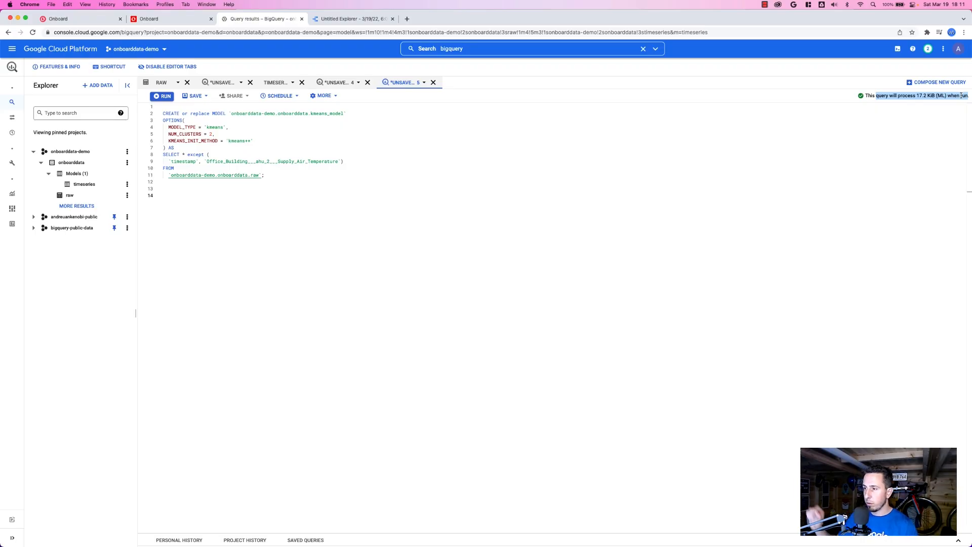
pyautogui.click(163, 101)
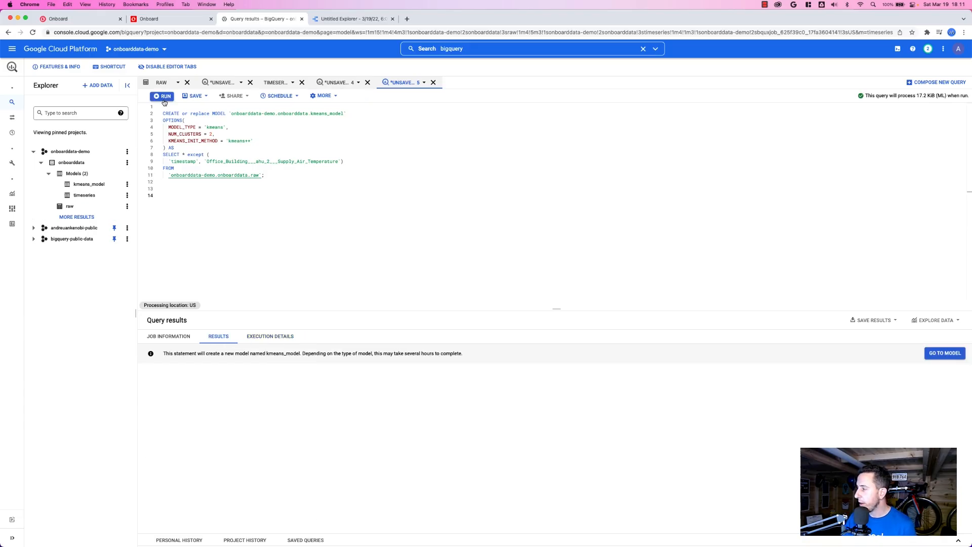
pyautogui.click(948, 353)
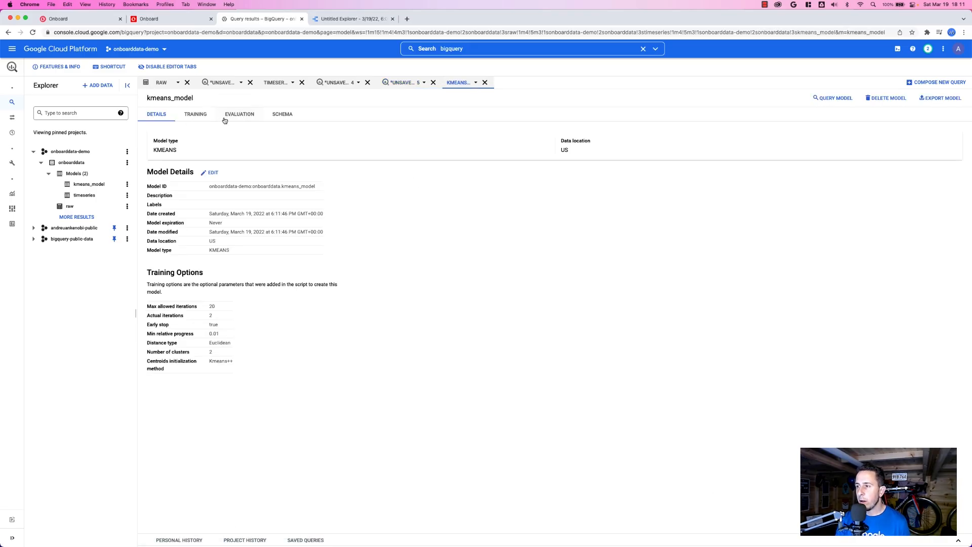
# Review the evaluation metrics, training graphs and details of kmeans_model.
pyautogui.click(247, 118)
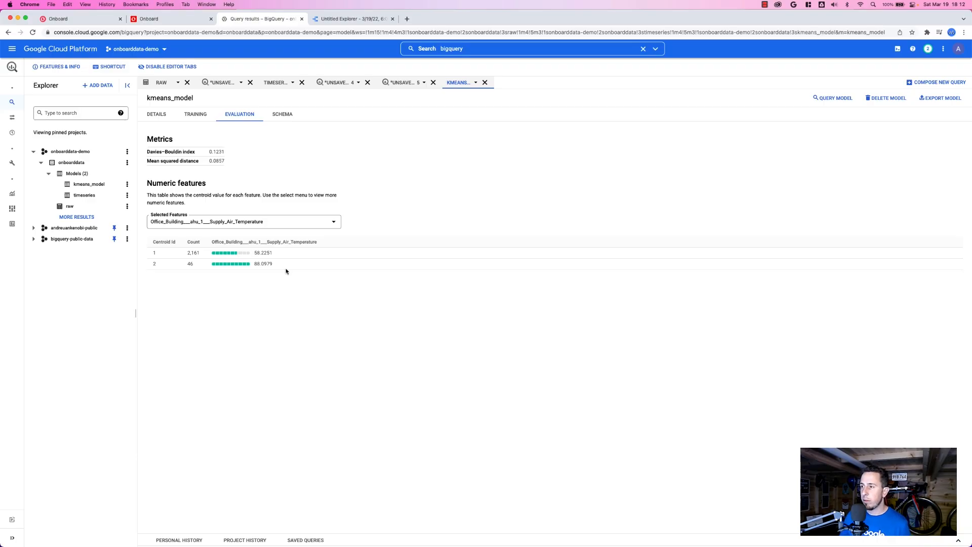
pyautogui.click(201, 116)
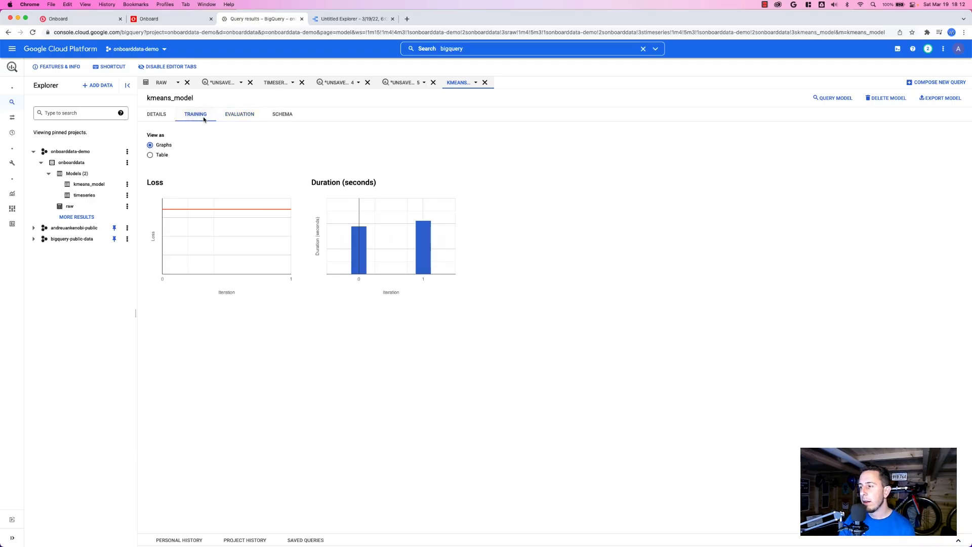
pyautogui.click(156, 113)
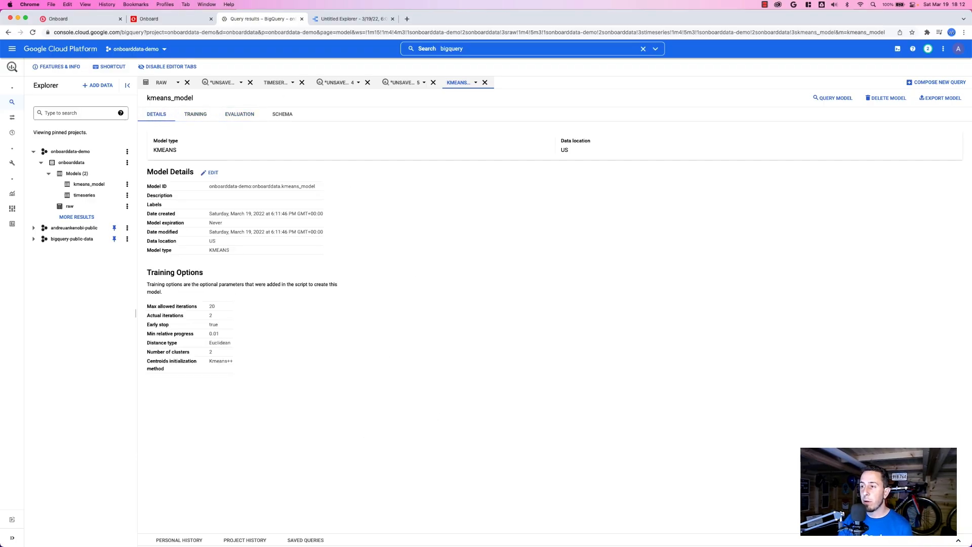
# Write a new query selecting all from ML.DETECT_ANOMALIES with kmeans_model, 0.02 contamination and the raw table, leaving out the anomaly filter and timestamp ordering.
pyautogui.click(932, 82)
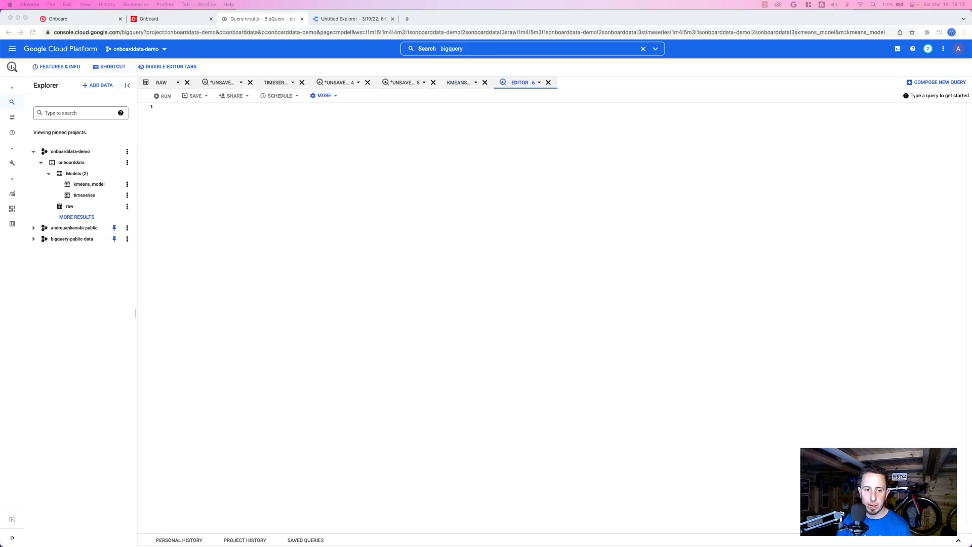
pyautogui.click(390, 154)
pyautogui.write('SELECT   * FROM   ML.DETECT_ANOMALIES(MODEL `onboarddata-demo.onboarddata.kmeans_model`,                       STRUCT(0.02 AS contamination),                       TABLE `onboarddata-demo.onboarddata.raw`)                        where is_anomaly is true                       order by timestamp desc;')
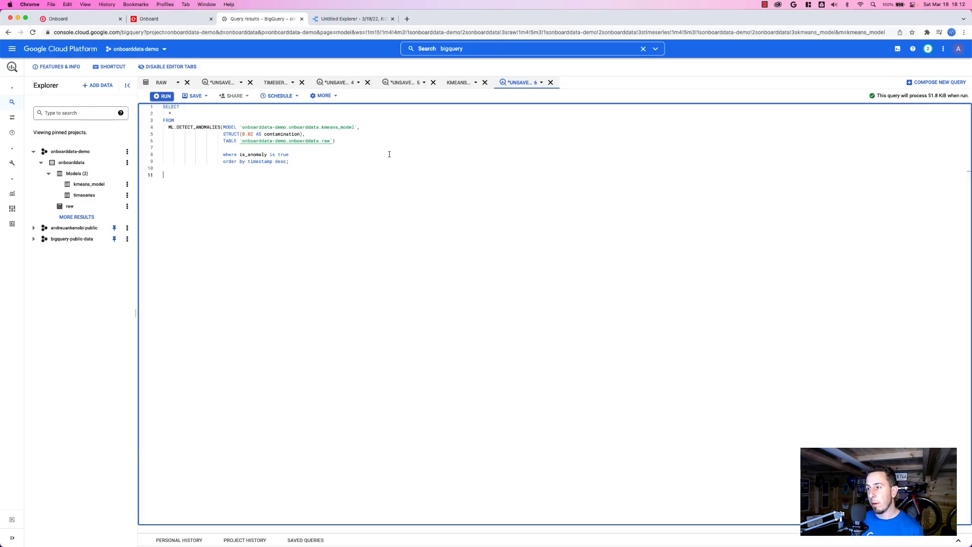
pyautogui.moveTo(196, 154); pyautogui.dragTo(313, 170)
pyautogui.press('super+c')
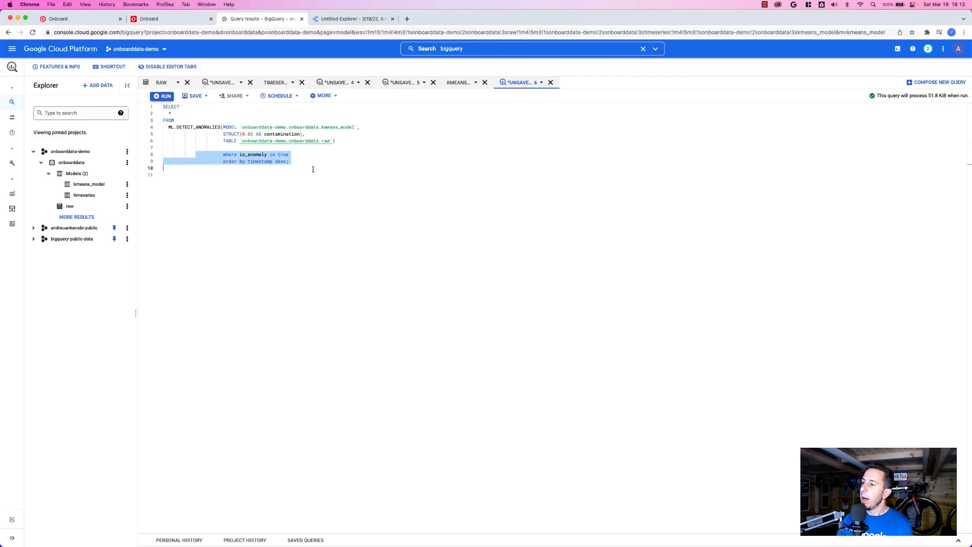
pyautogui.press('BackSpace')
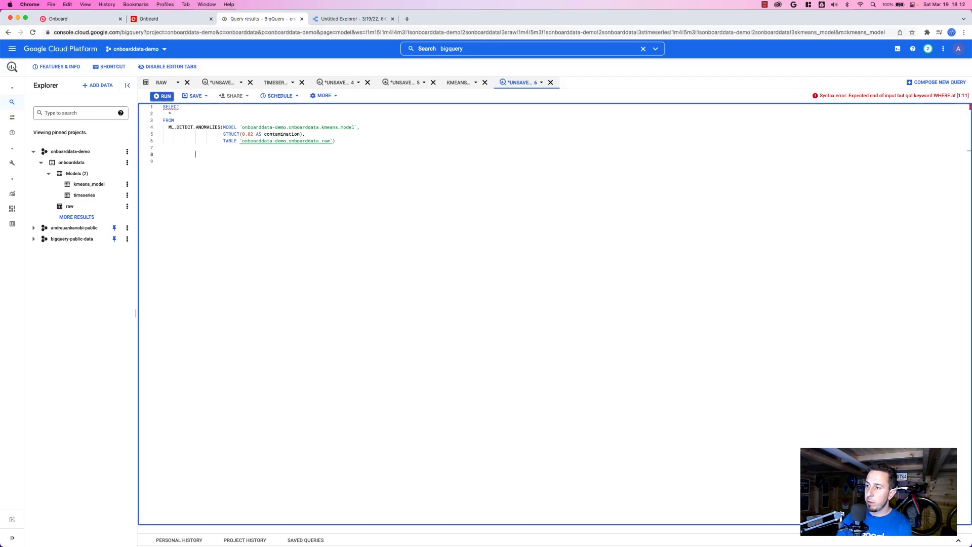
pyautogui.press('super+z')
pyautogui.press('super+shift+z')
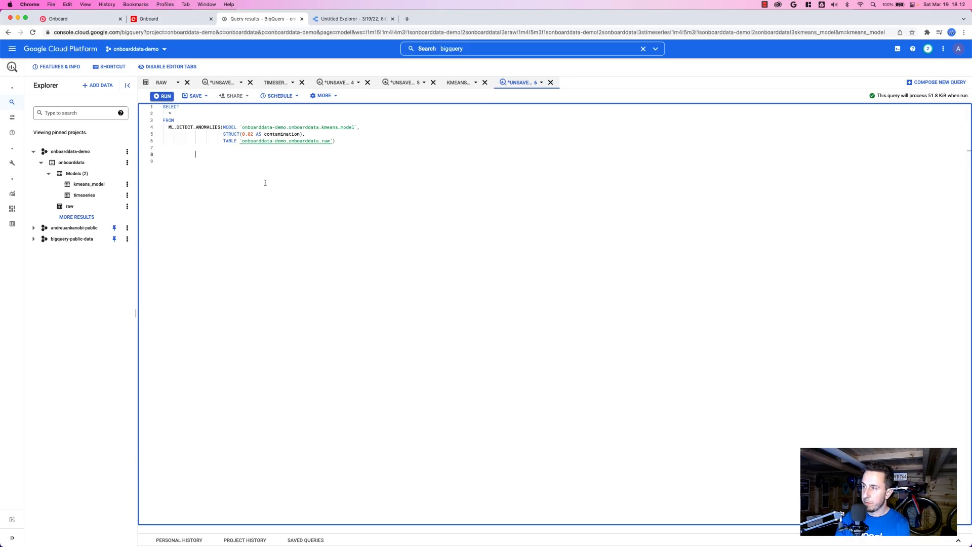
# Run the anomaly detection query, enlarge the results area and examine a row flagged as an anomaly.
pyautogui.click(162, 96)
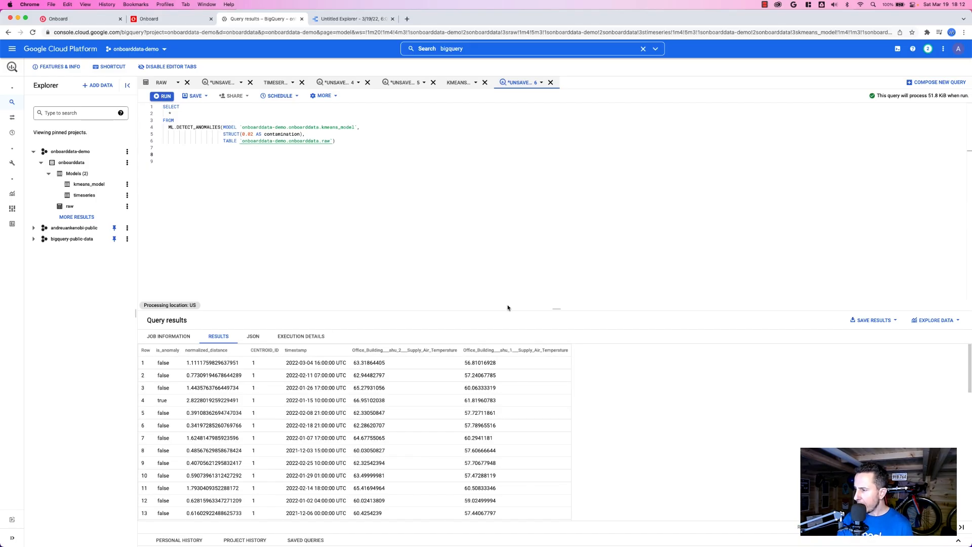
pyautogui.moveTo(563, 313); pyautogui.dragTo(542, 225)
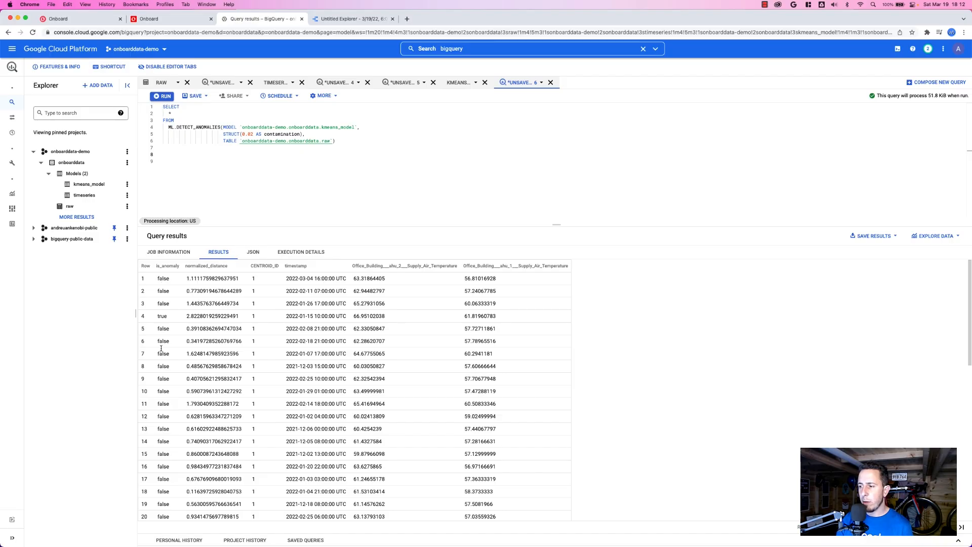
pyautogui.doubleClick(162, 317)
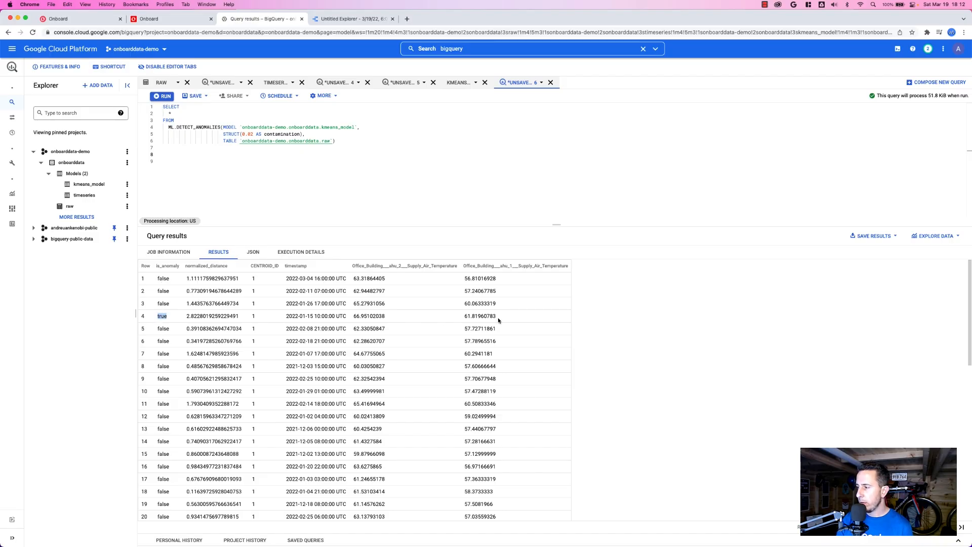
pyautogui.moveTo(498, 319); pyautogui.dragTo(442, 320)
pyautogui.click(288, 314)
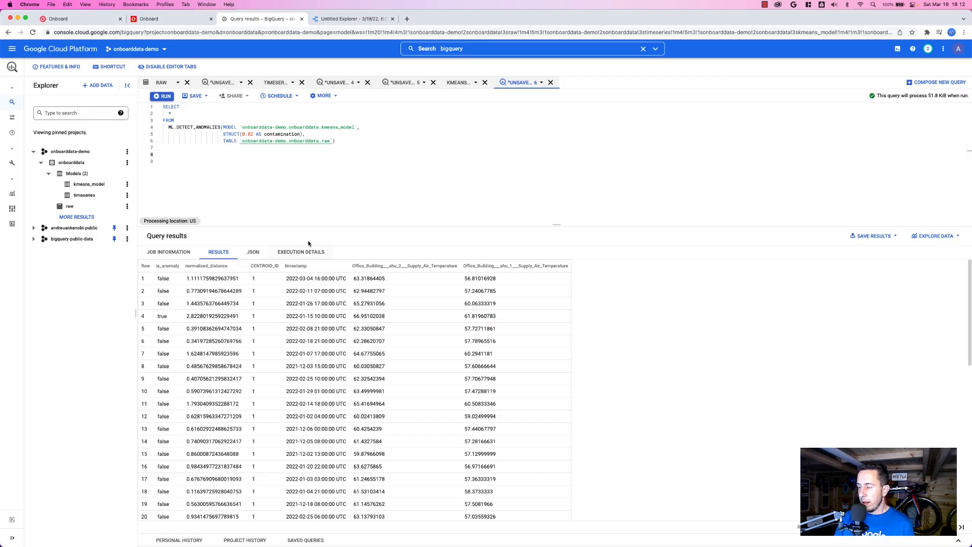
# Add "where is_anomaly is true order by timestamp desc;" to the query and run it again.
pyautogui.click(336, 172)
pyautogui.press('super+v')
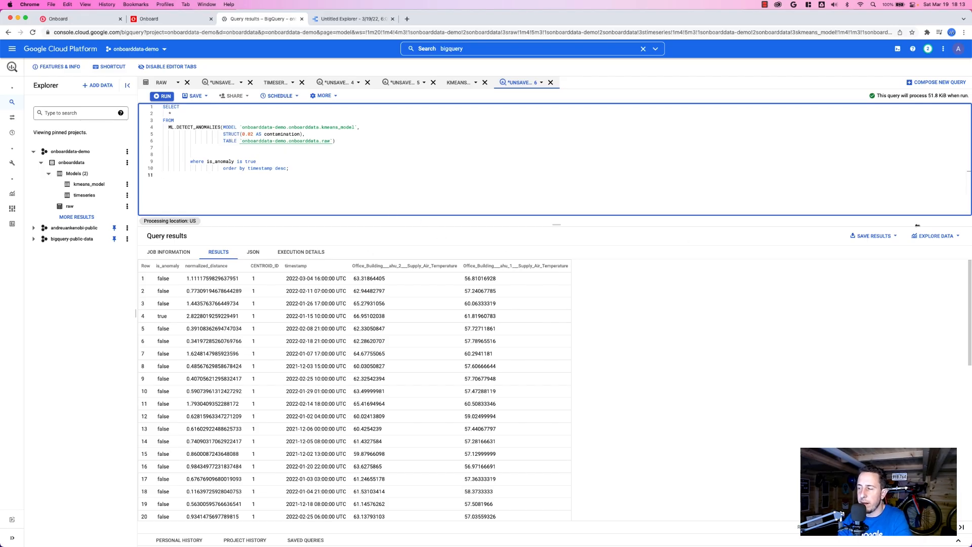
pyautogui.click(163, 96)
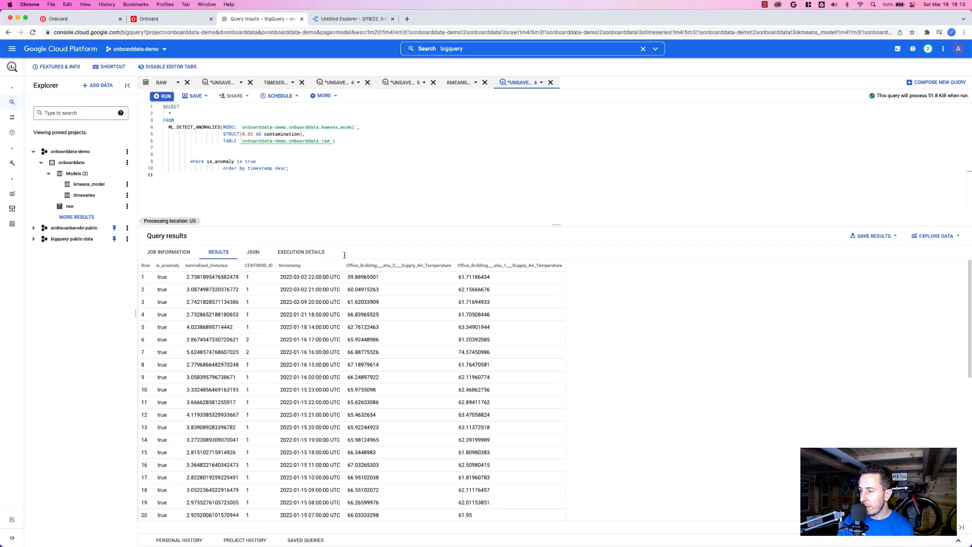
# Check the January spike in the Data Studio chart, and compare it with the anomaly timestamps in the BigQuery results.
pyautogui.click(343, 19)
pyautogui.click(295, 168)
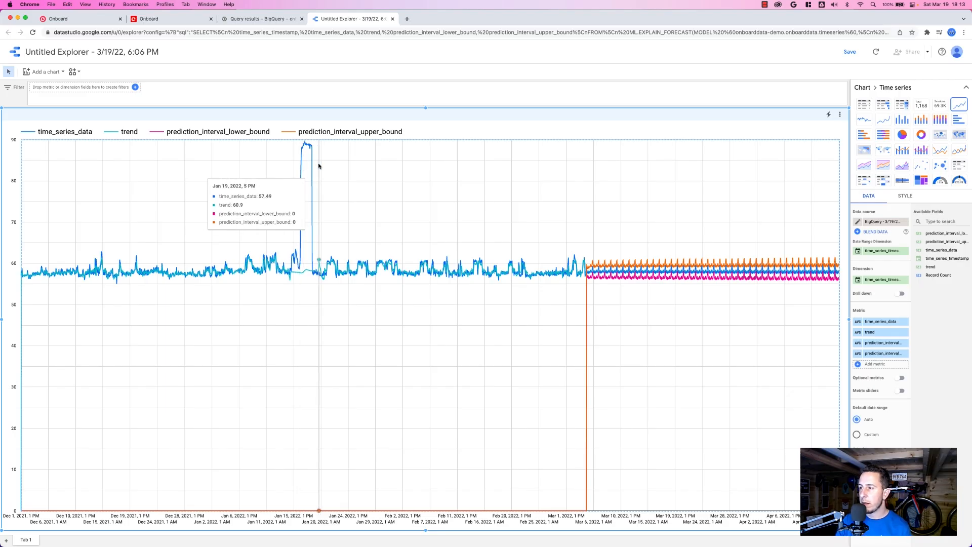
pyautogui.click(283, 19)
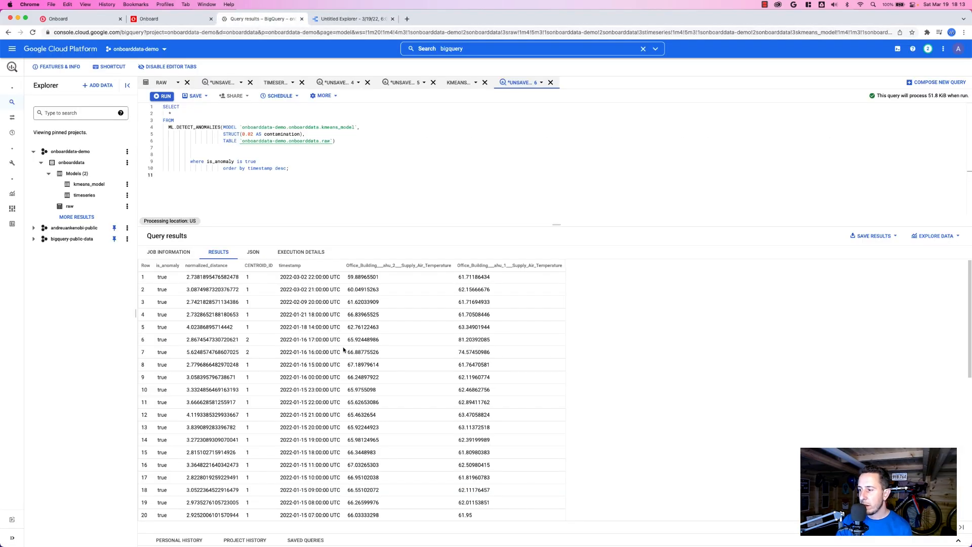
pyautogui.moveTo(286, 331); pyautogui.dragTo(347, 377)
pyautogui.click(348, 378)
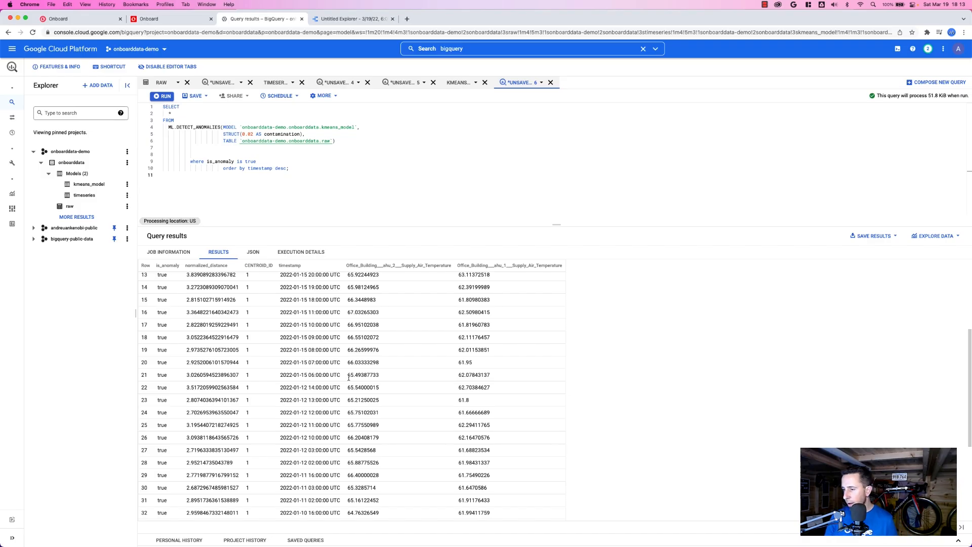